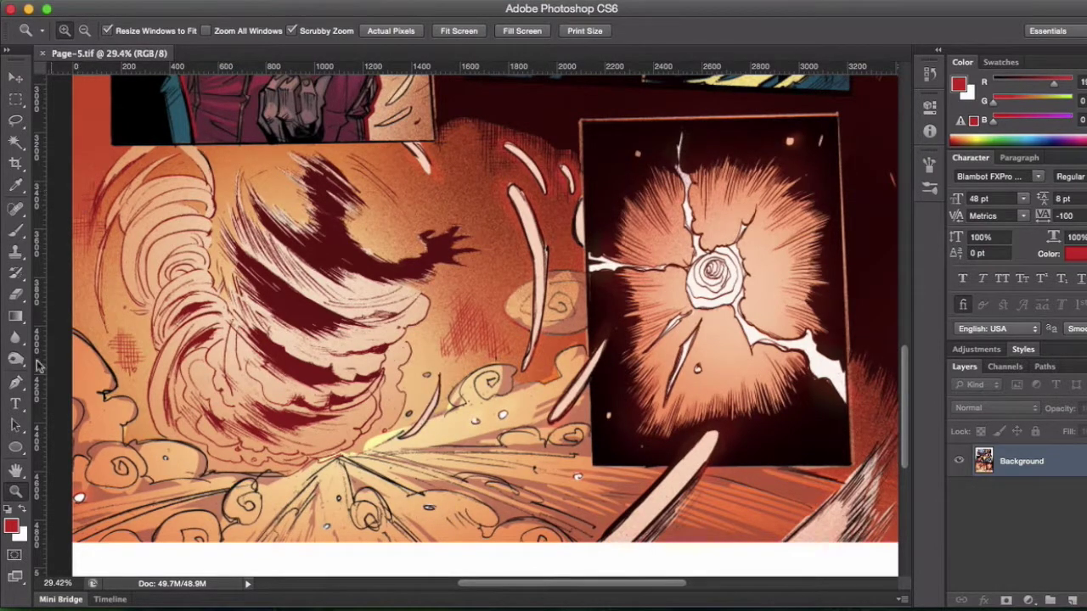
Step: Type a white letter W on the lower-left swirl
left_click(17, 404)
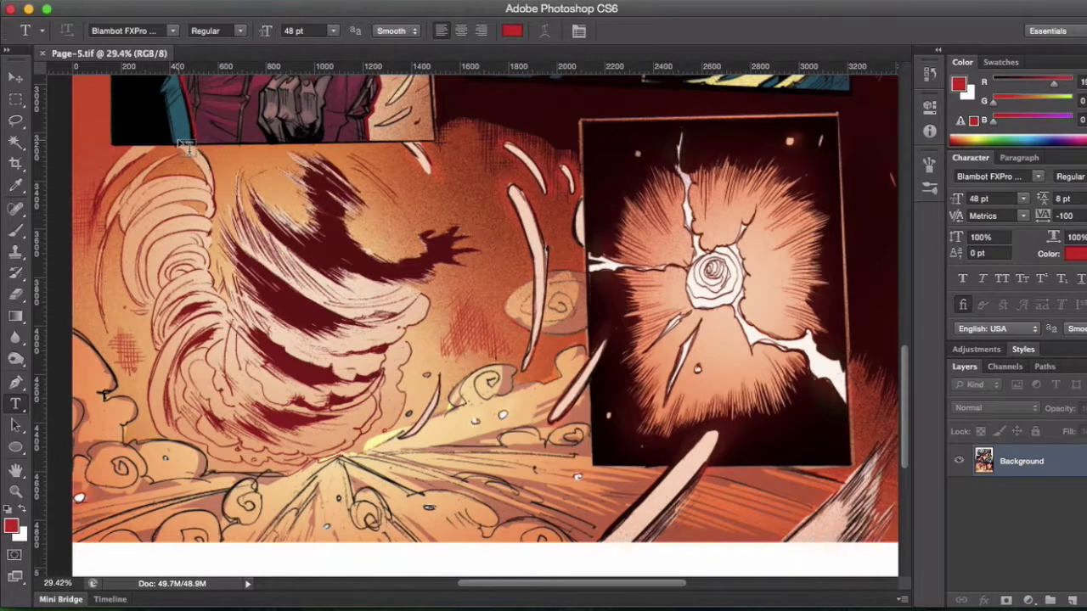
left_click(212, 333)
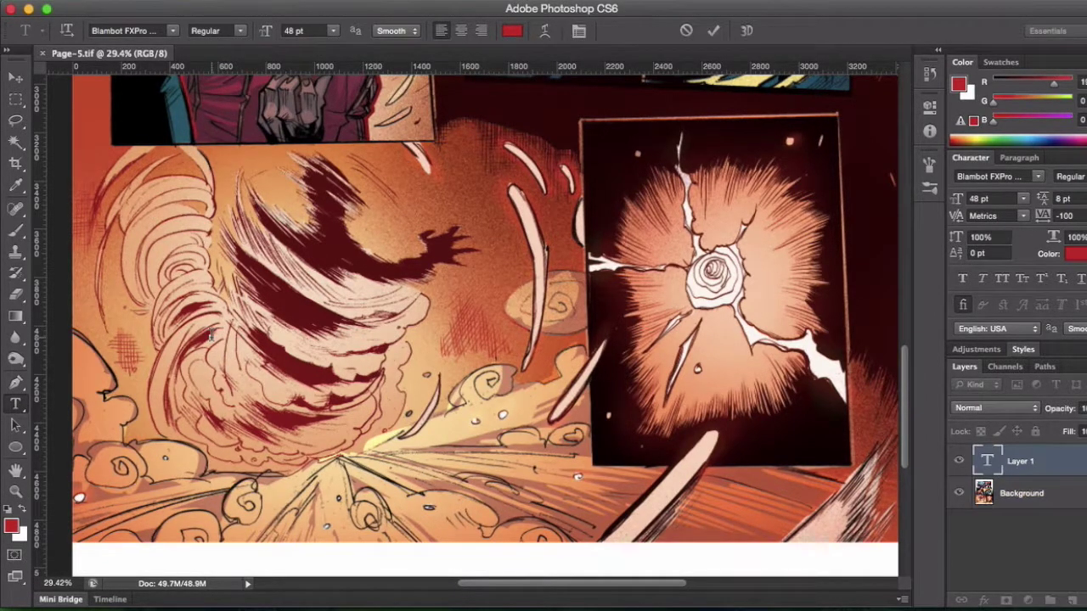
type("W")
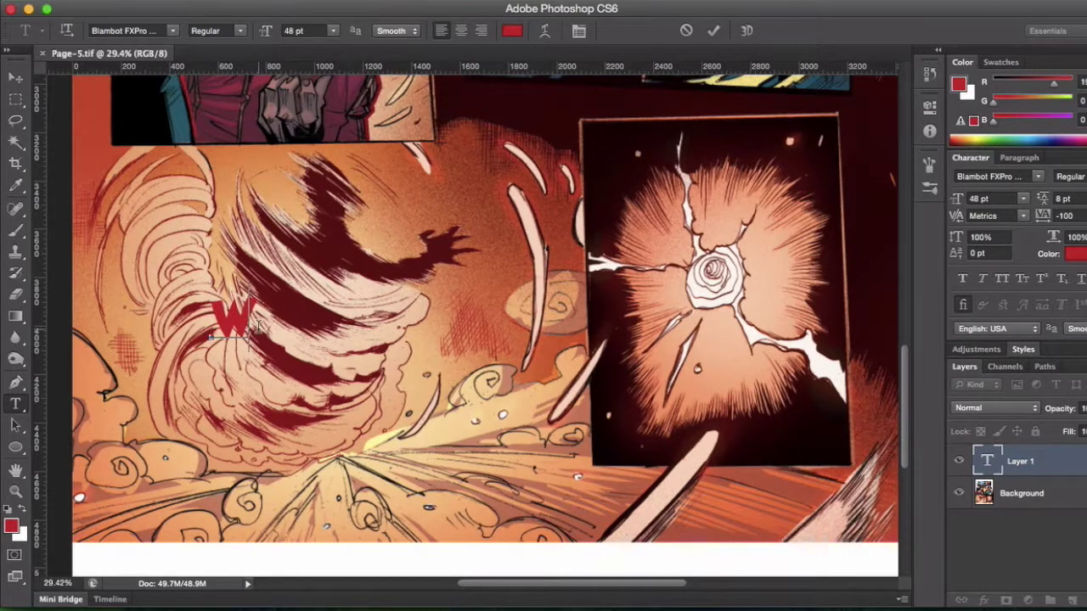
left_click_drag(259, 326, 207, 323)
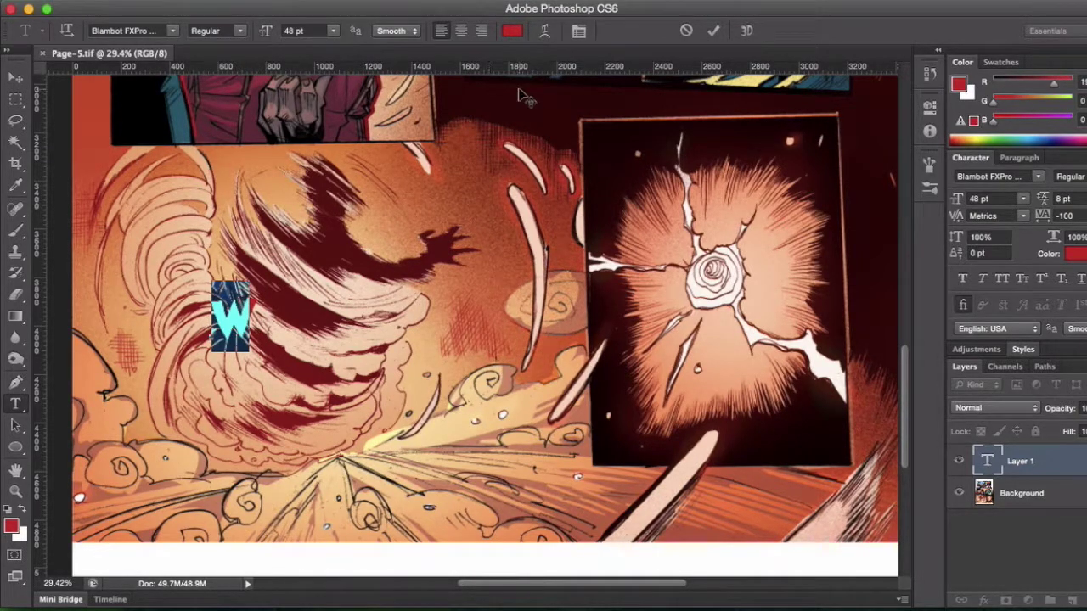
left_click(510, 32)
left_click_drag(637, 215, 617, 133)
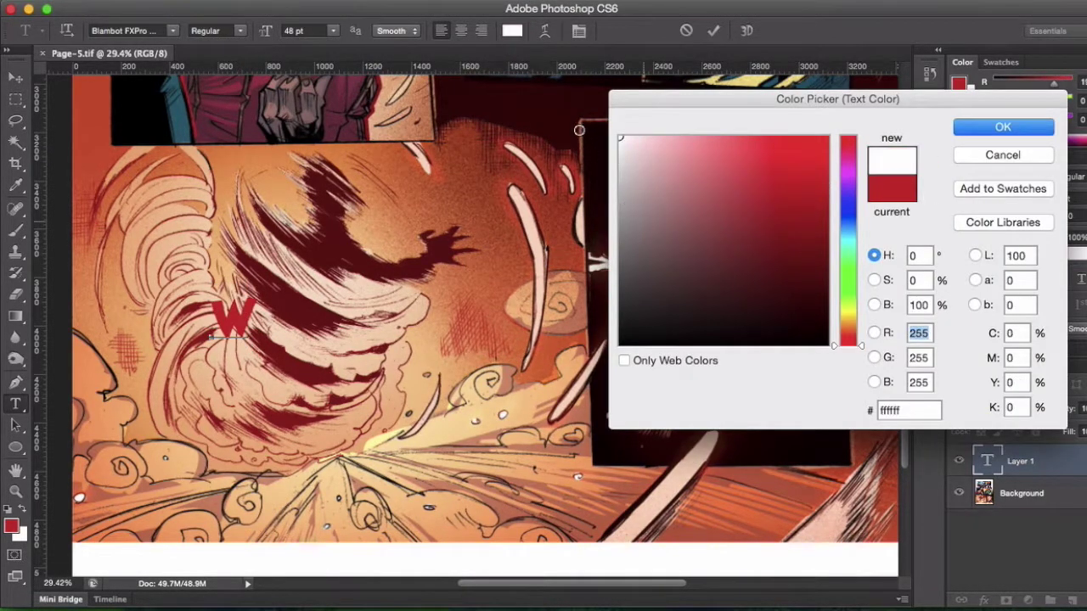
left_click(1006, 127)
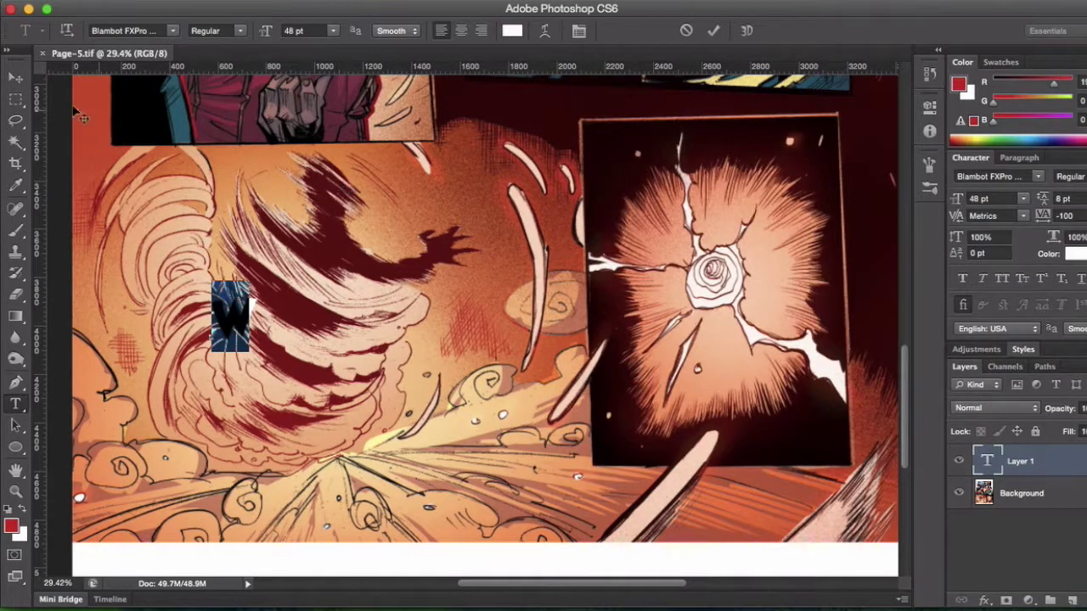
left_click(16, 77)
Step: Enlarge the W to about 190% and move it down and left
key("ctrl+t")
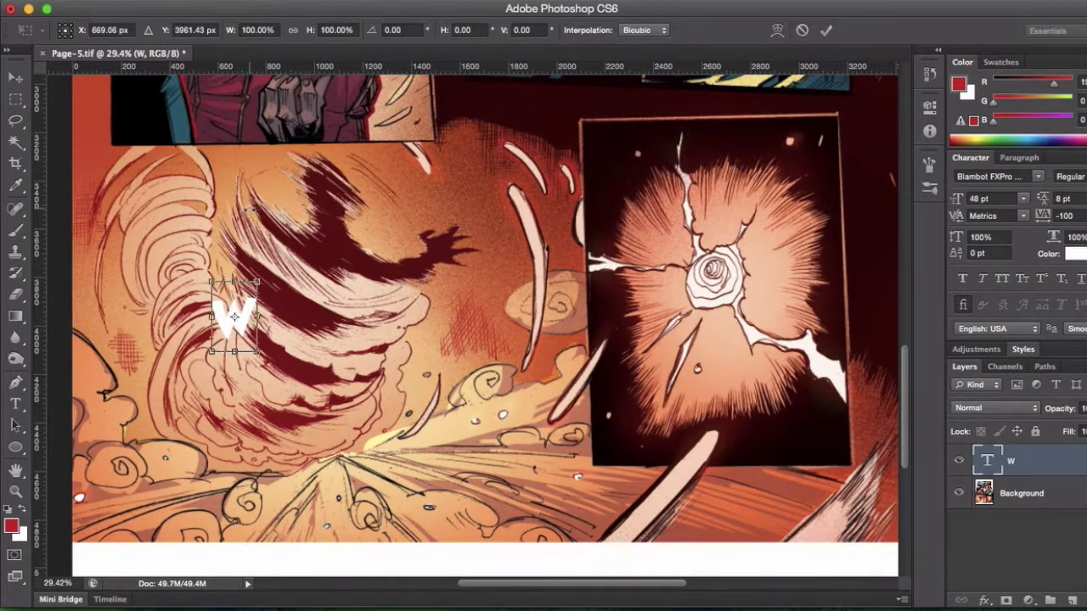
left_click_drag(260, 283, 313, 235)
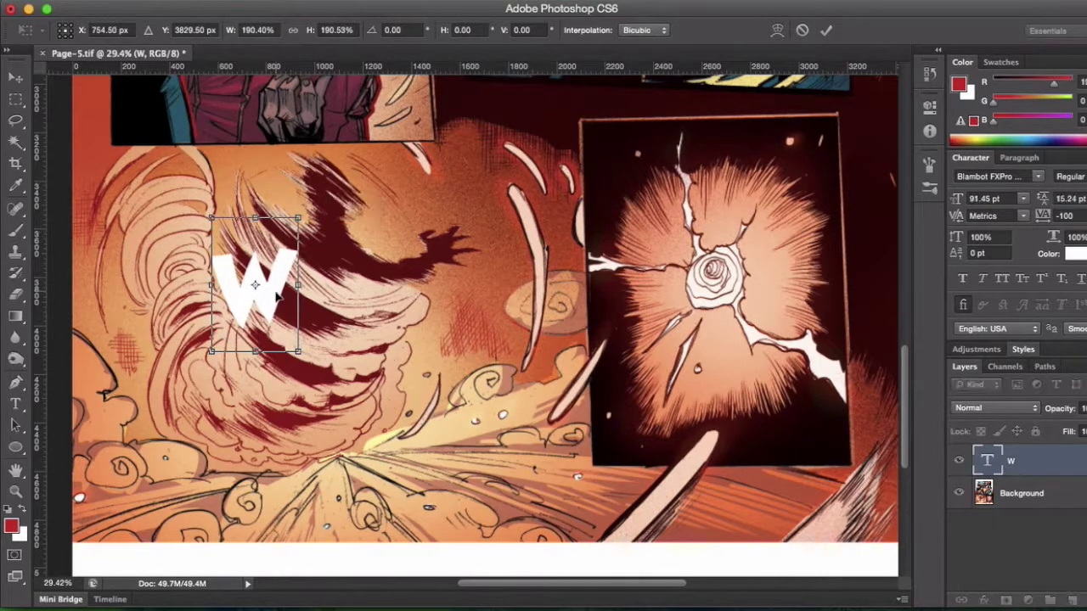
left_click_drag(276, 287, 231, 397)
key("Return")
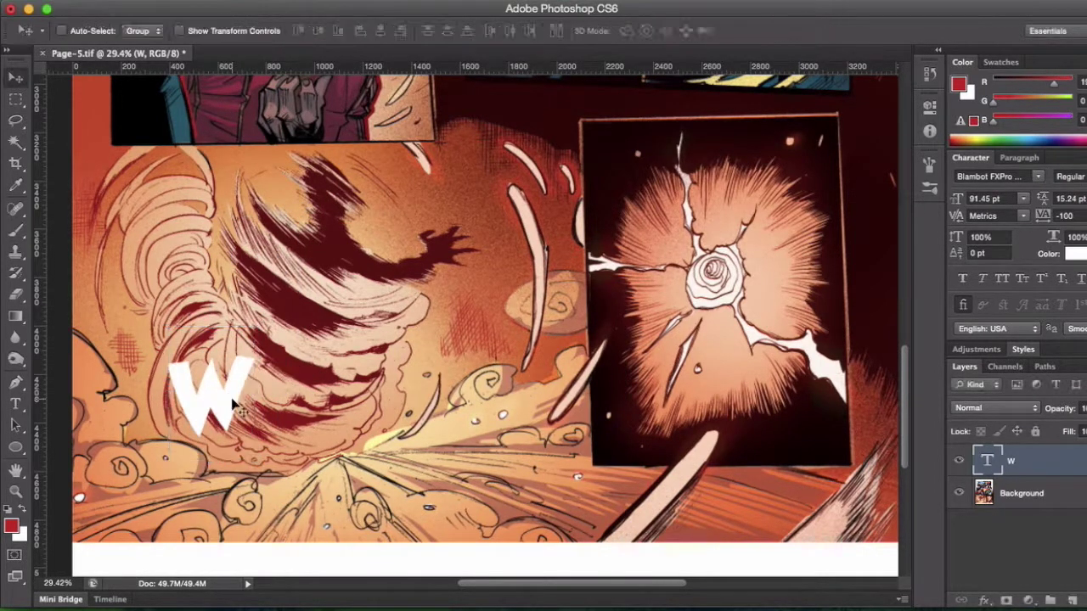
Step: Duplicate the W layer and place the copy to the right of the original
left_click_drag(1046, 462, 1071, 597)
left_click_drag(222, 425, 305, 395)
double_click(988, 465)
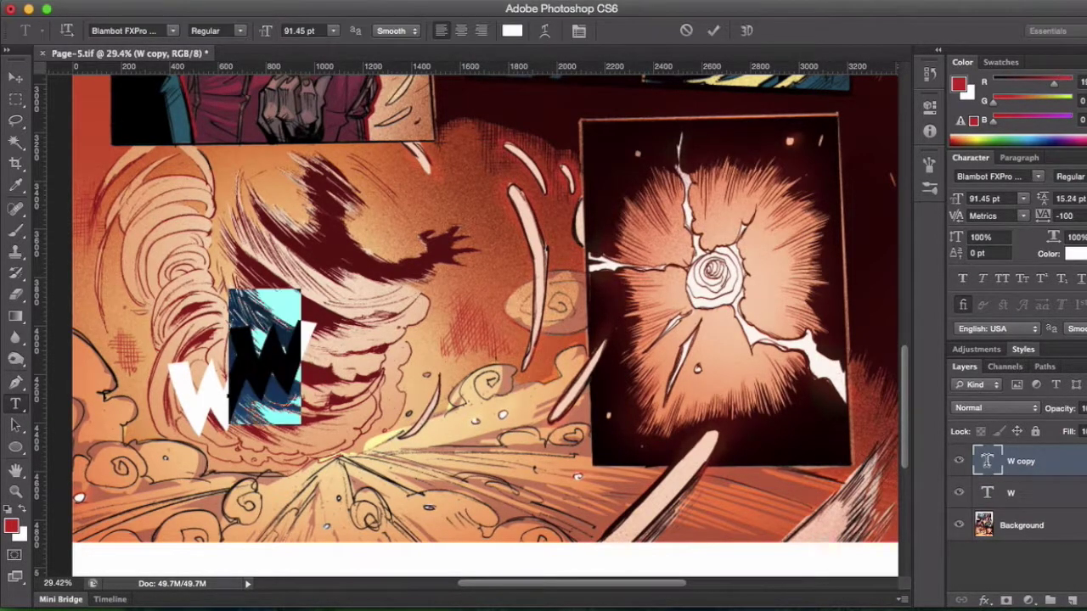
Step: Turn the copy into an O beside the W, then duplicate it as a second O
type("O")
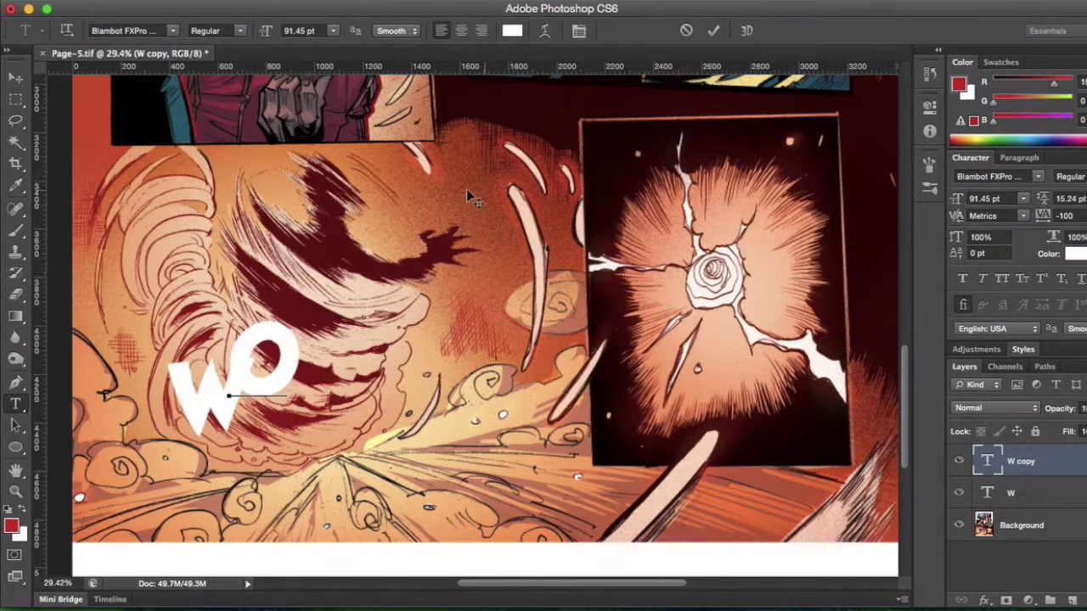
left_click(15, 77)
left_click_drag(290, 365, 299, 384)
left_click_drag(1030, 460, 1053, 600)
left_click_drag(297, 414, 343, 437)
Step: Duplicate the second O, retype it as S and place it after the O's
left_click_drag(1038, 555, 1052, 599)
double_click(985, 461)
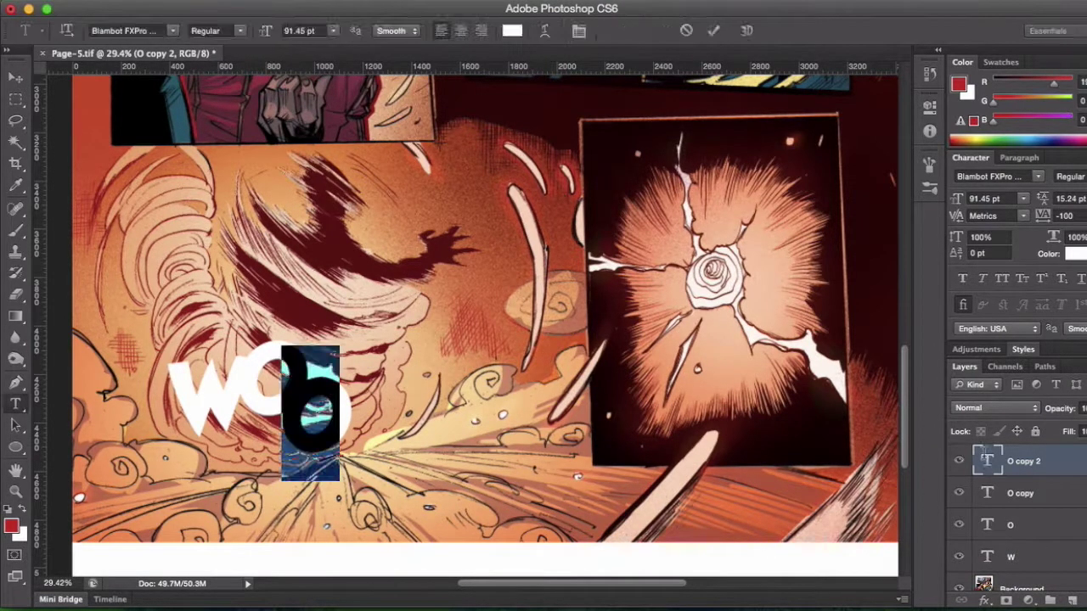
type("S")
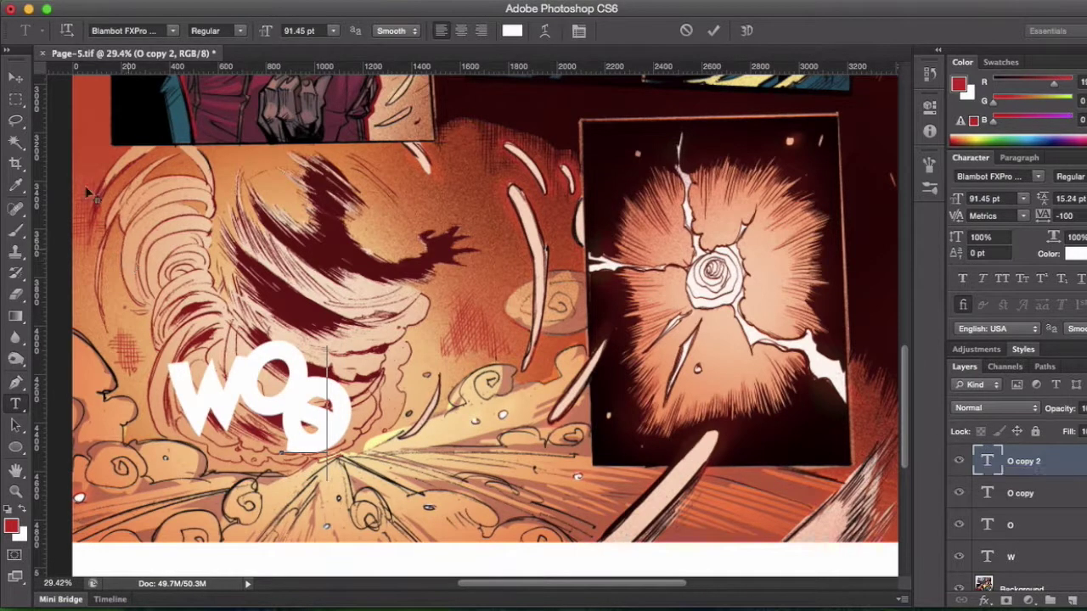
left_click(14, 79)
left_click_drag(306, 435, 364, 409)
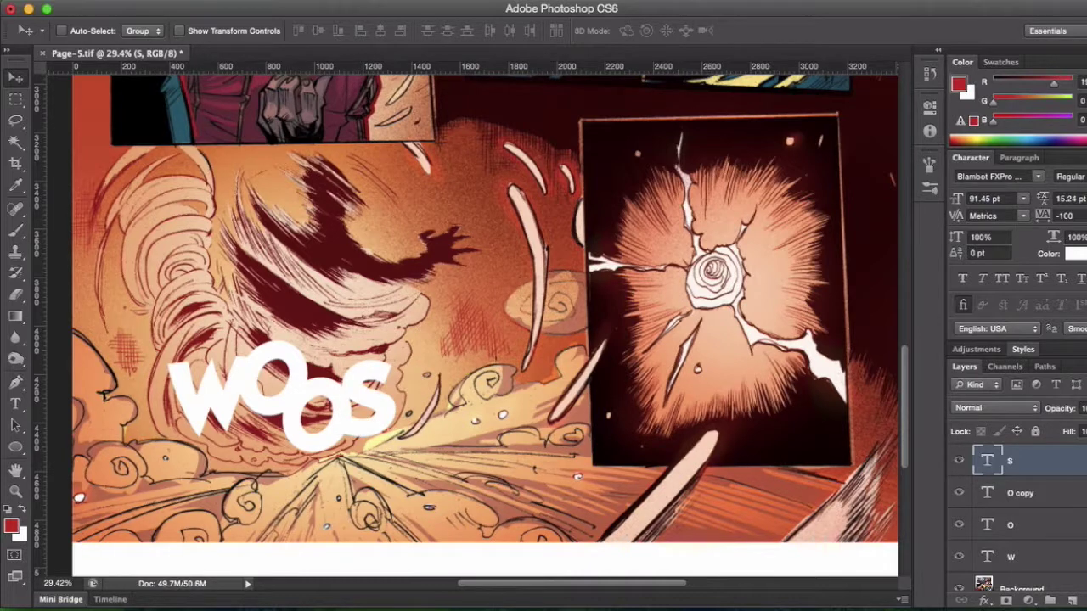
Step: Duplicate the S, retype it as H and position it at the word's end
left_click_drag(1046, 474, 1072, 600)
double_click(987, 463)
type("H")
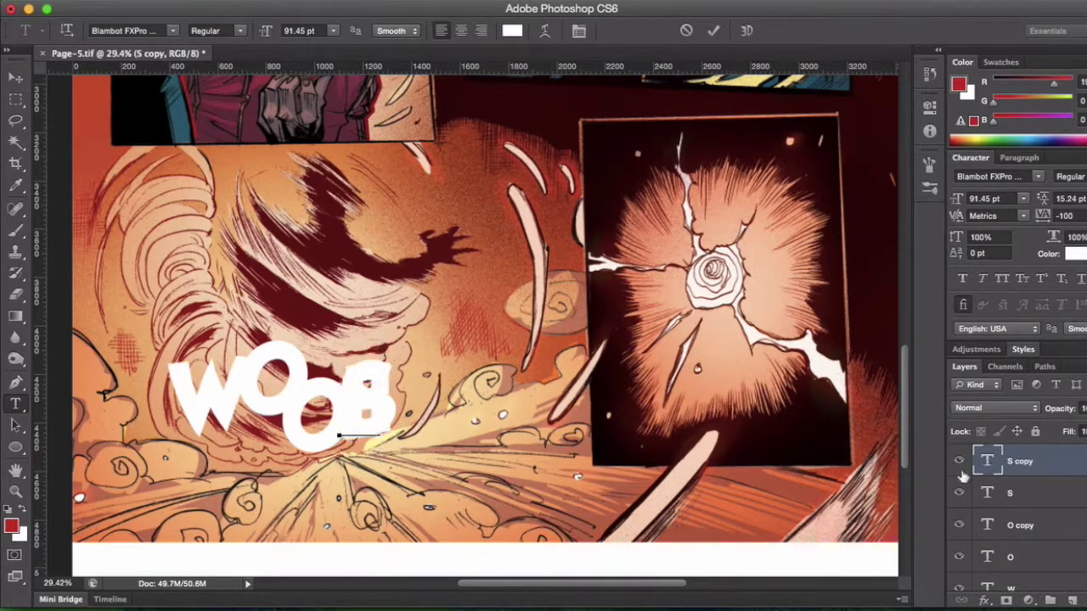
left_click(15, 78)
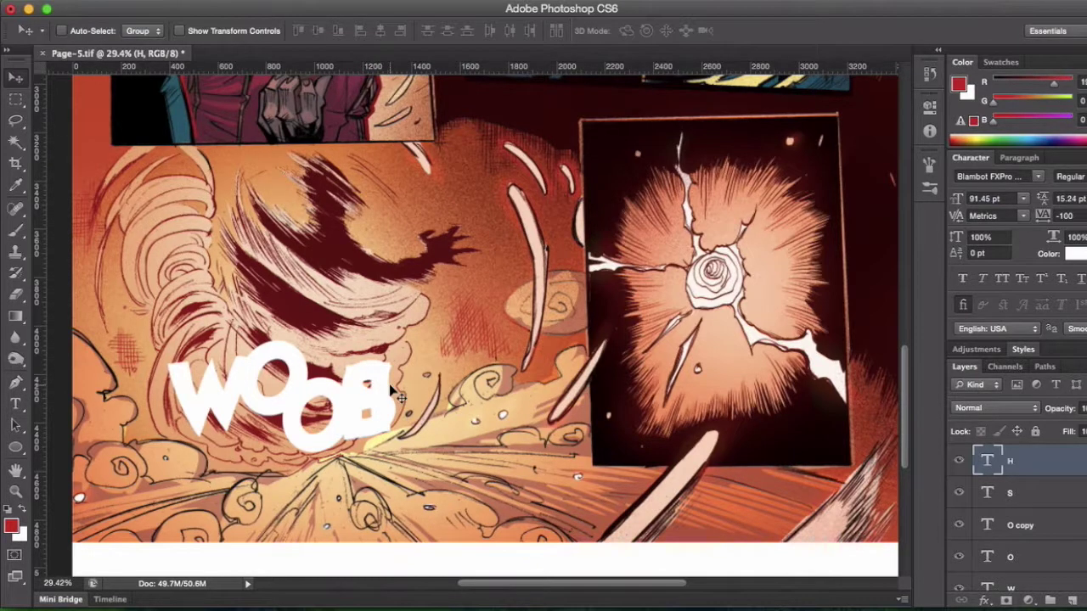
left_click_drag(398, 390, 439, 396)
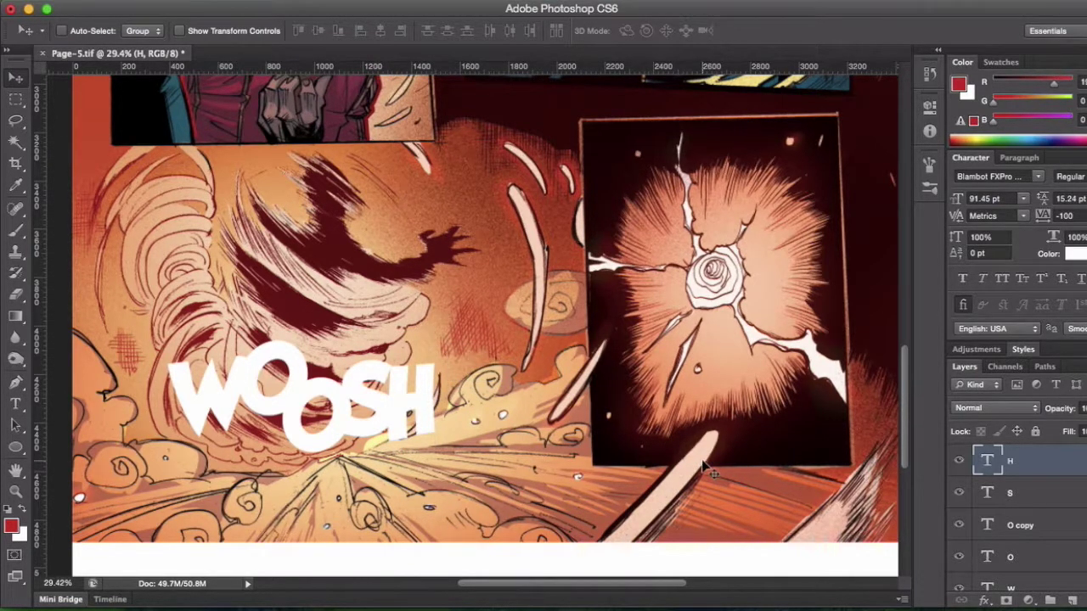
left_click_drag(427, 408, 428, 416)
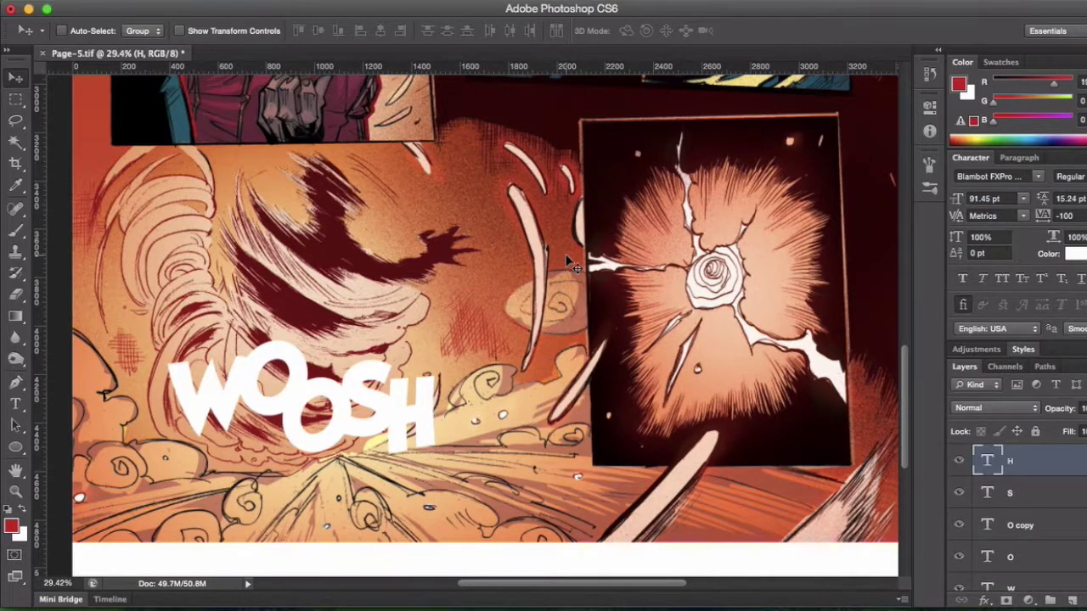
Step: Merge the WOOSH letter layers into a single layer
scroll(1050, 498, "down", 2)
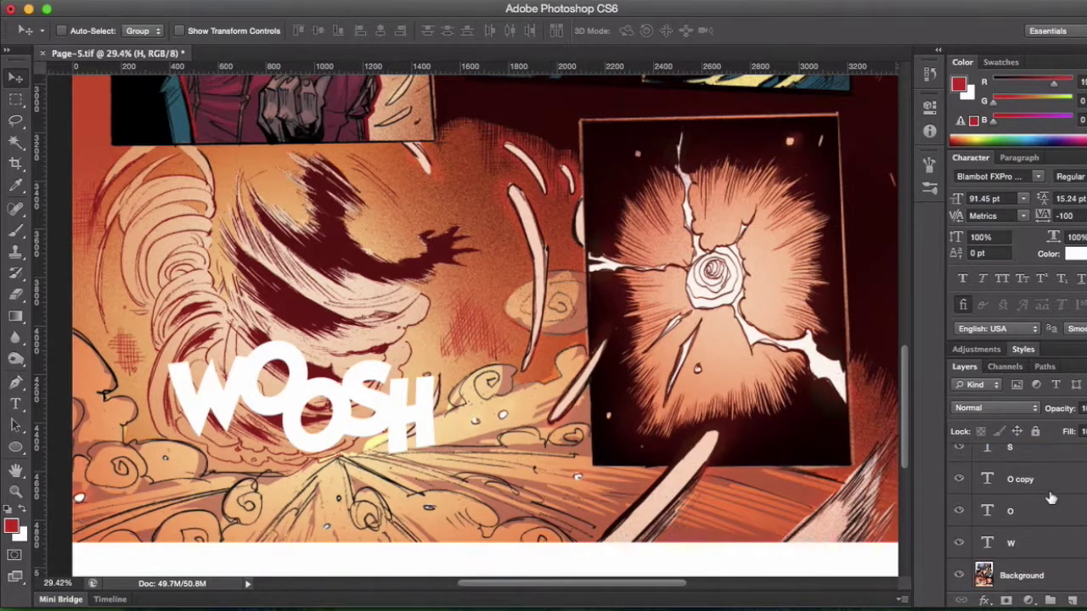
left_click(1041, 539, "shift")
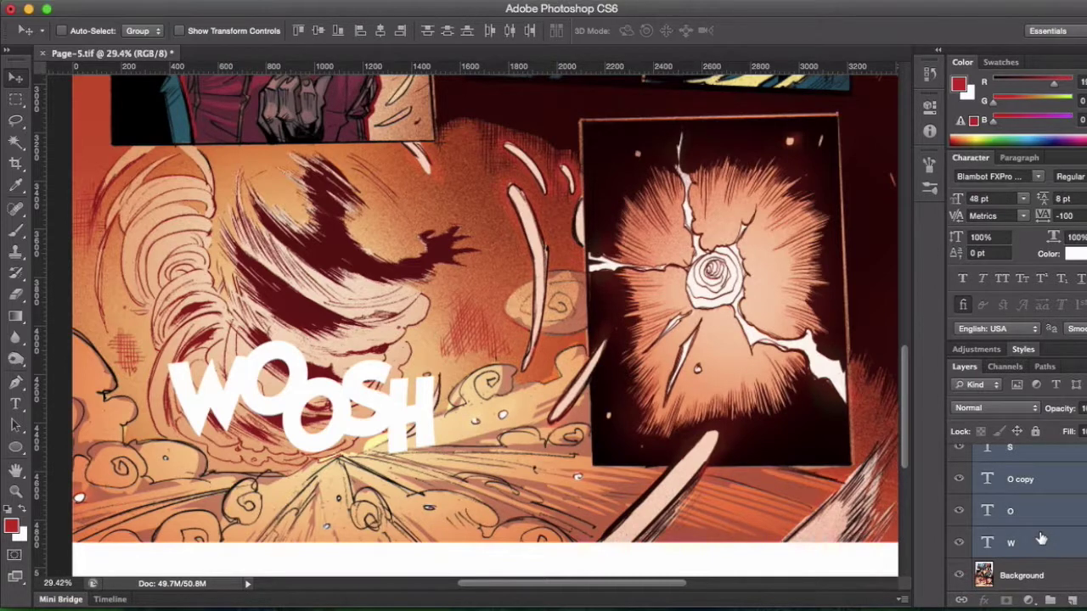
key("super+e")
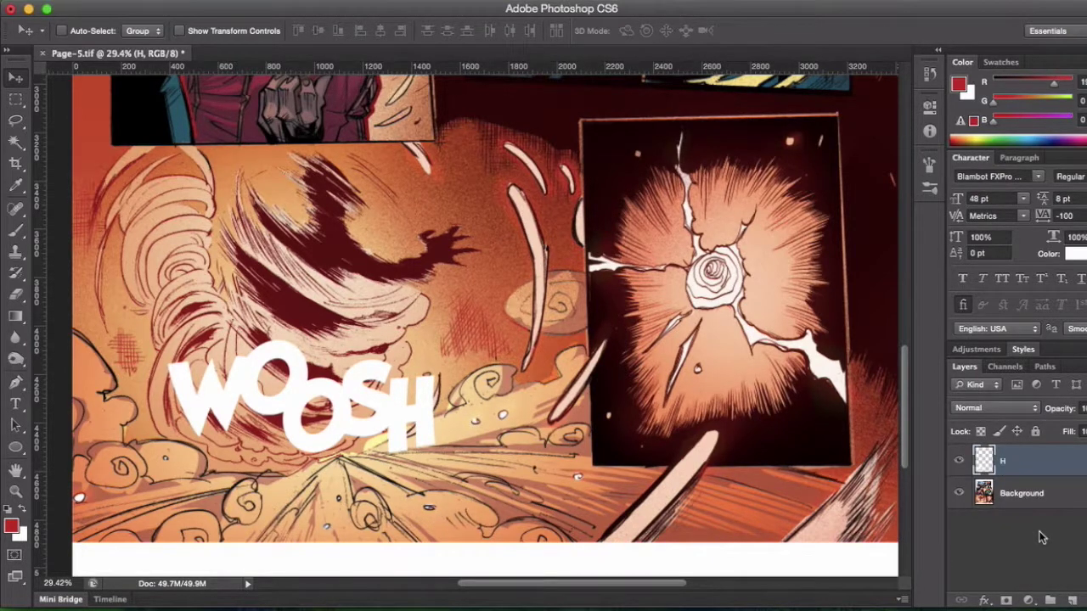
Step: Add a 10 px black stroke to WOOSH and duplicate the layer
left_click(982, 601)
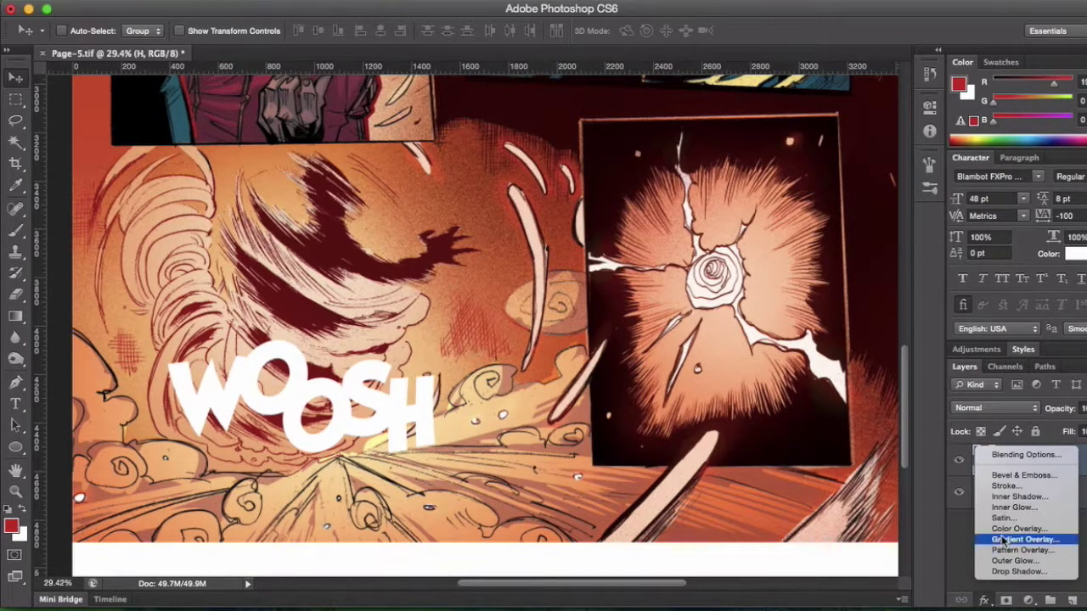
left_click(1005, 485)
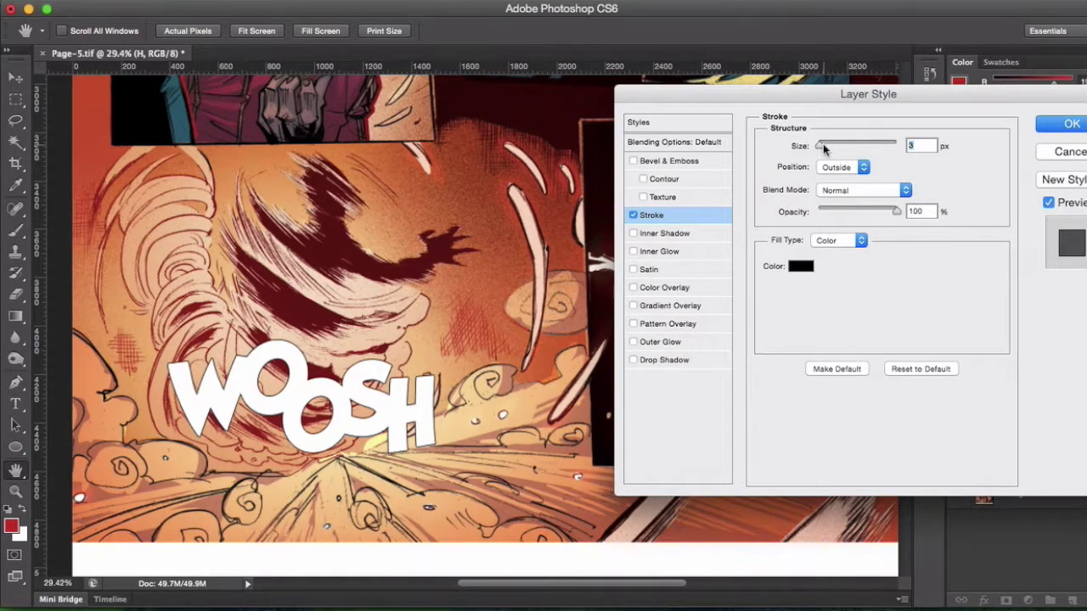
left_click_drag(822, 144, 825, 143)
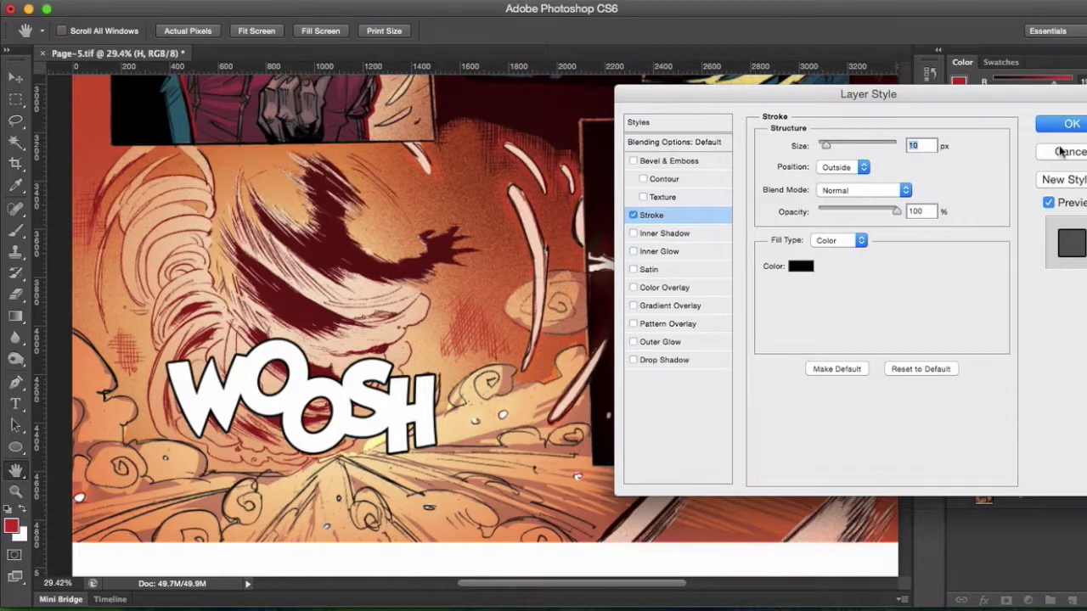
left_click(1072, 124)
left_click_drag(1030, 469, 1073, 600)
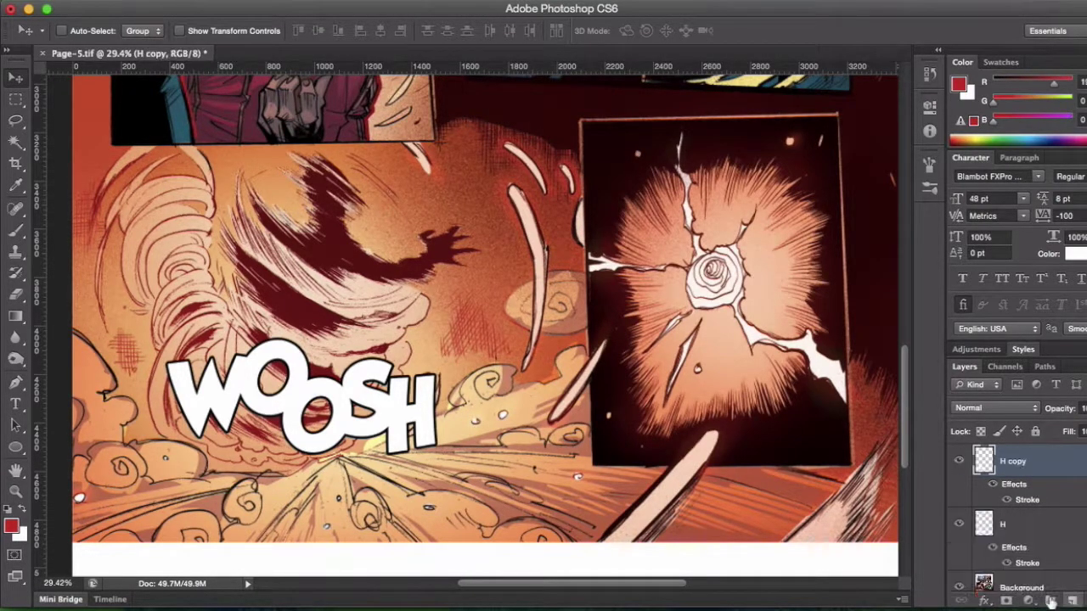
Step: Change H copy's stroke to a 10 px inside stroke in yellow #fff600
double_click(1028, 500)
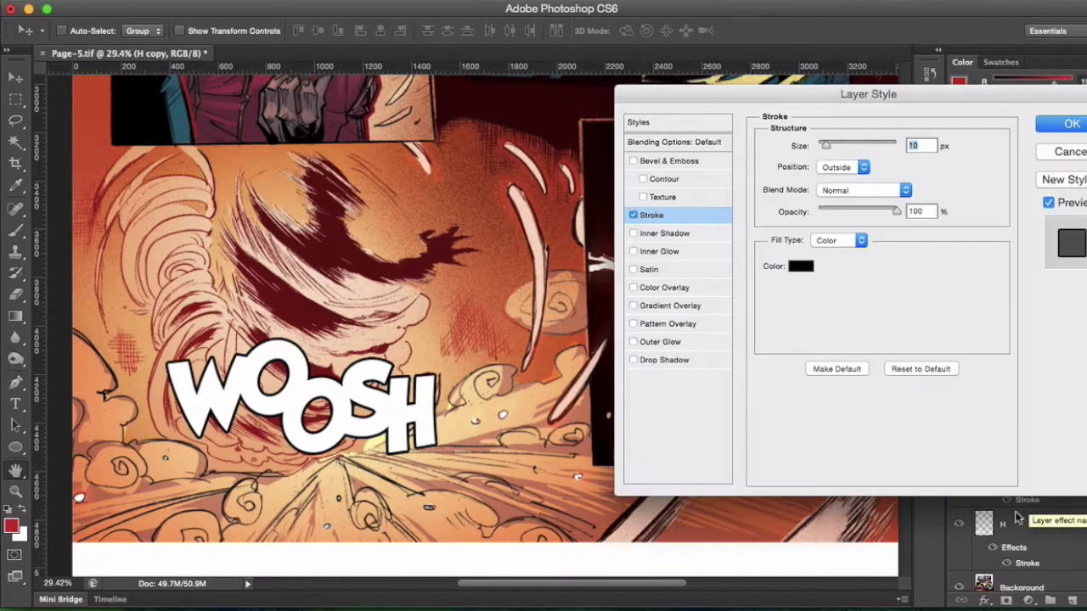
left_click(839, 168)
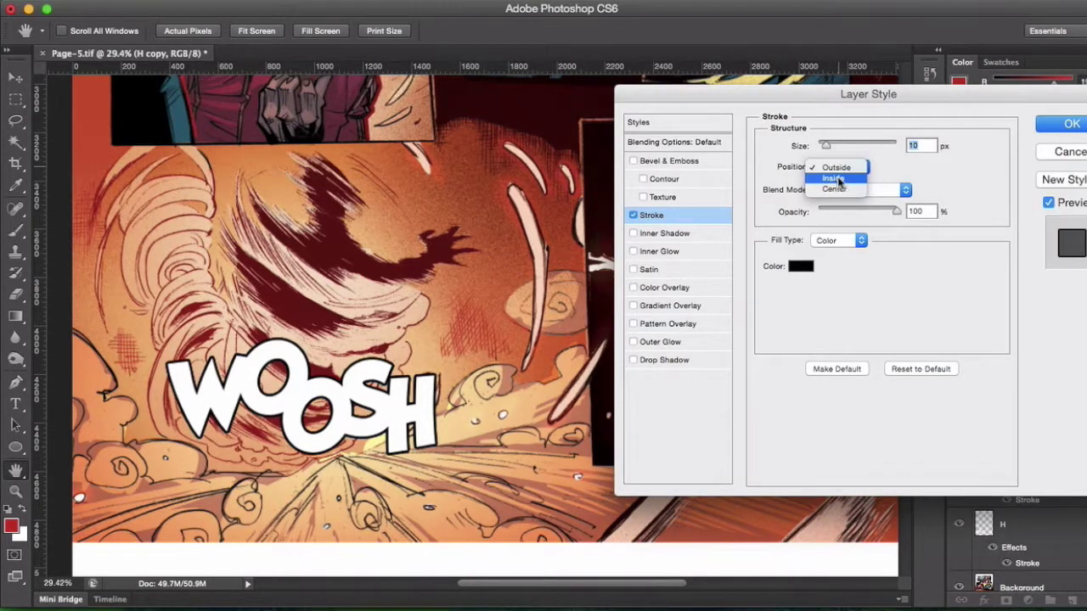
left_click(837, 177)
left_click(801, 266)
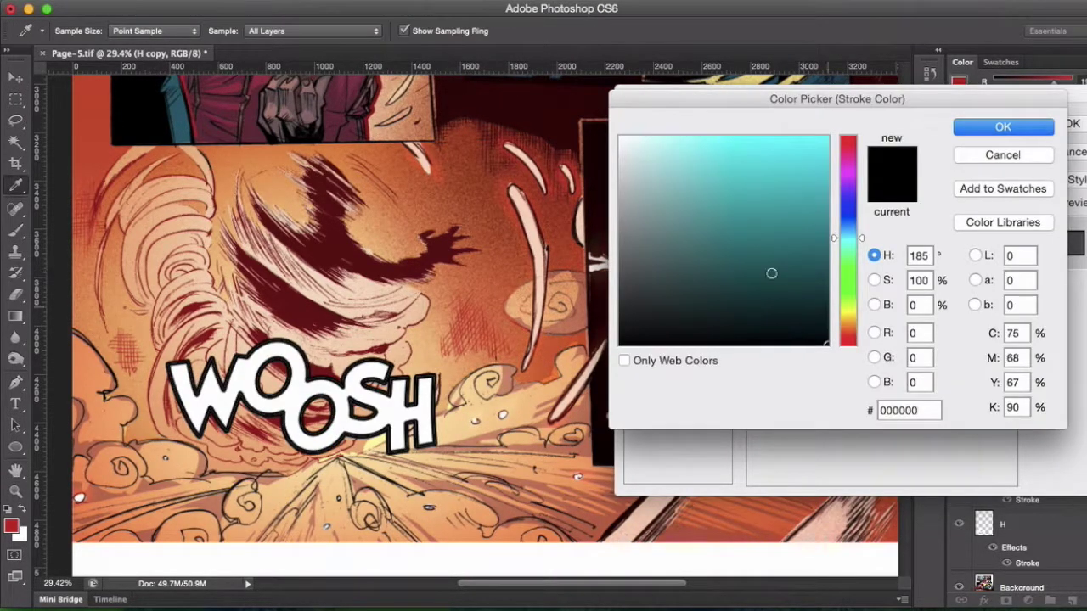
left_click_drag(860, 237, 860, 315)
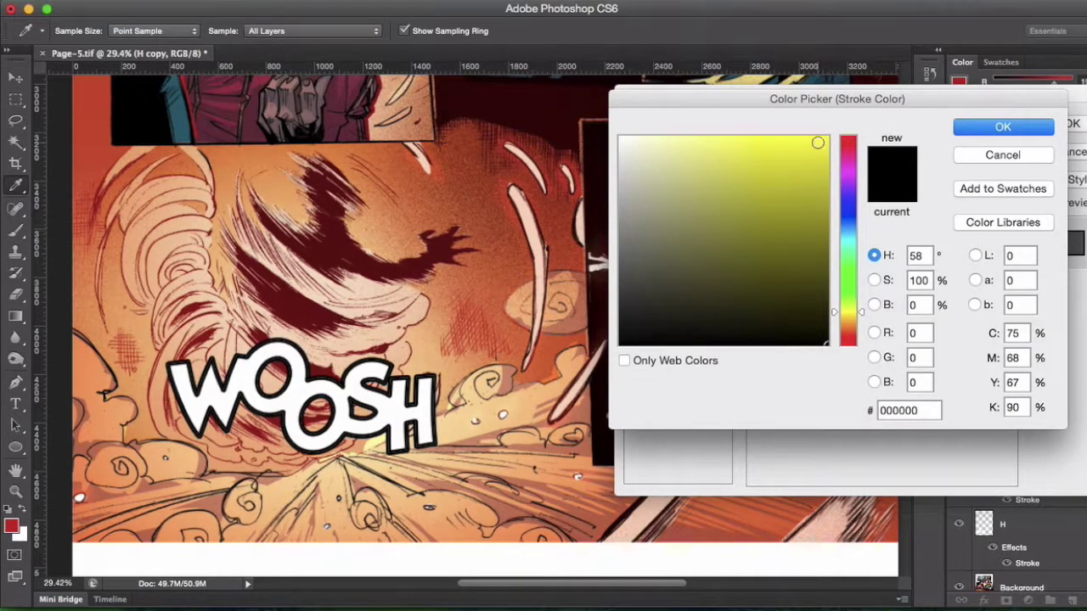
left_click_drag(818, 143, 836, 131)
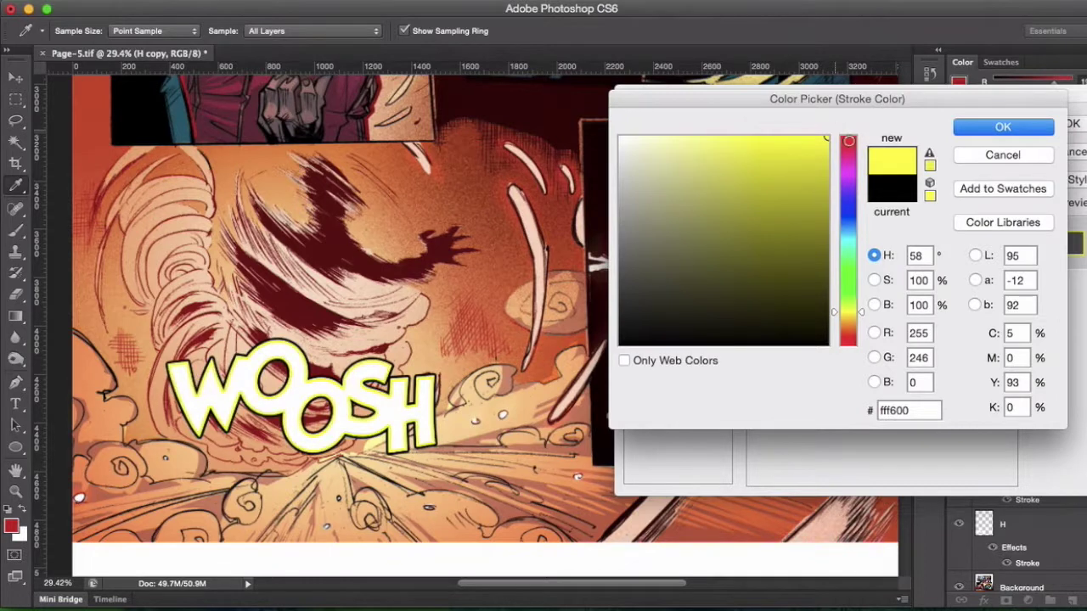
left_click(1011, 129)
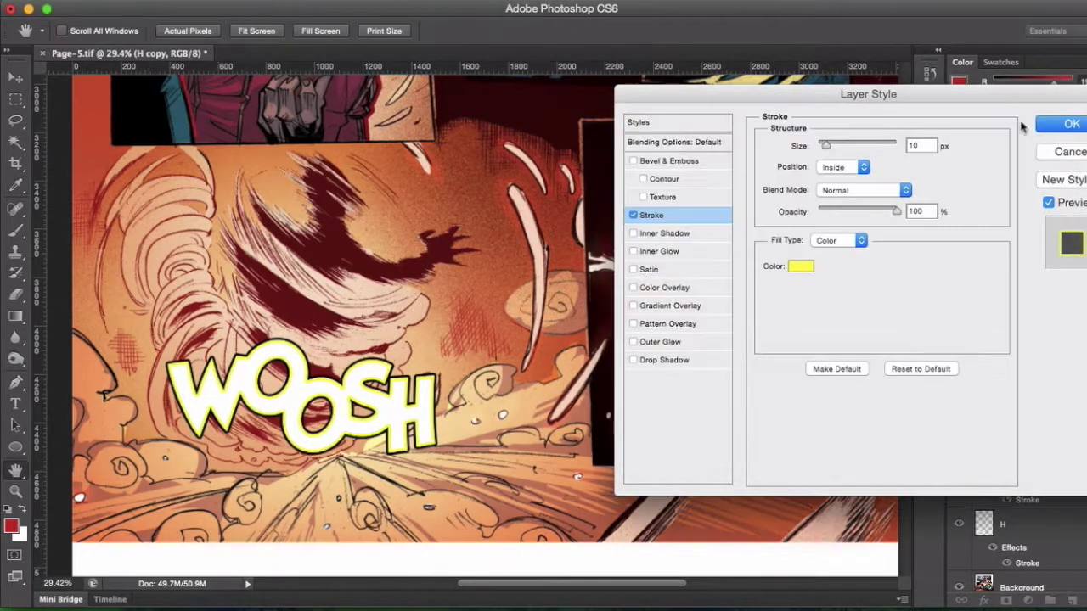
left_click(1071, 124)
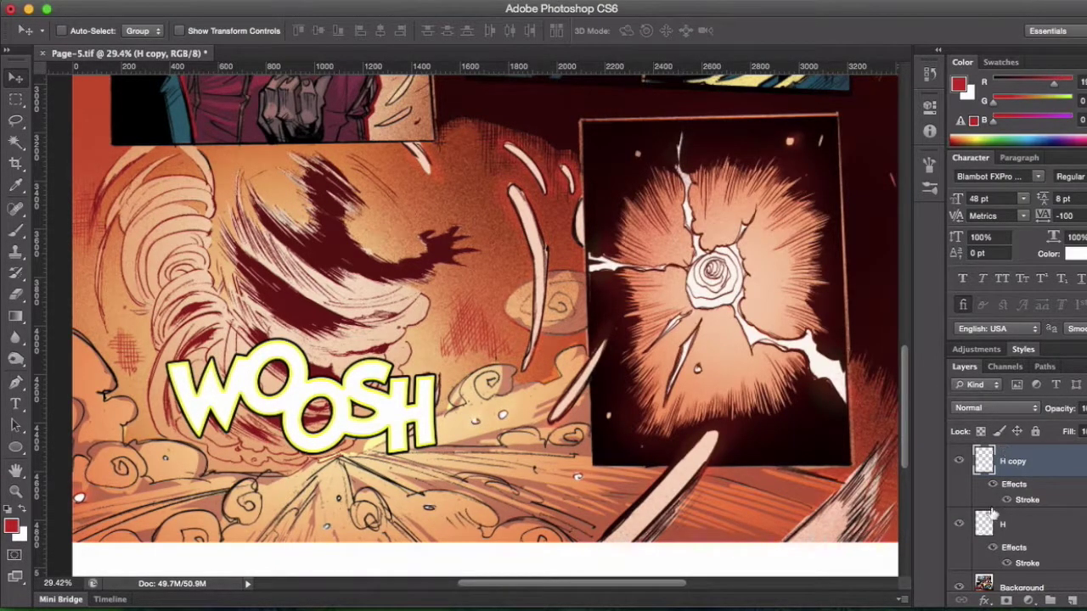
Step: Set up a gradient from sampled pale peach to red in the Gradient Editor
left_click(15, 318)
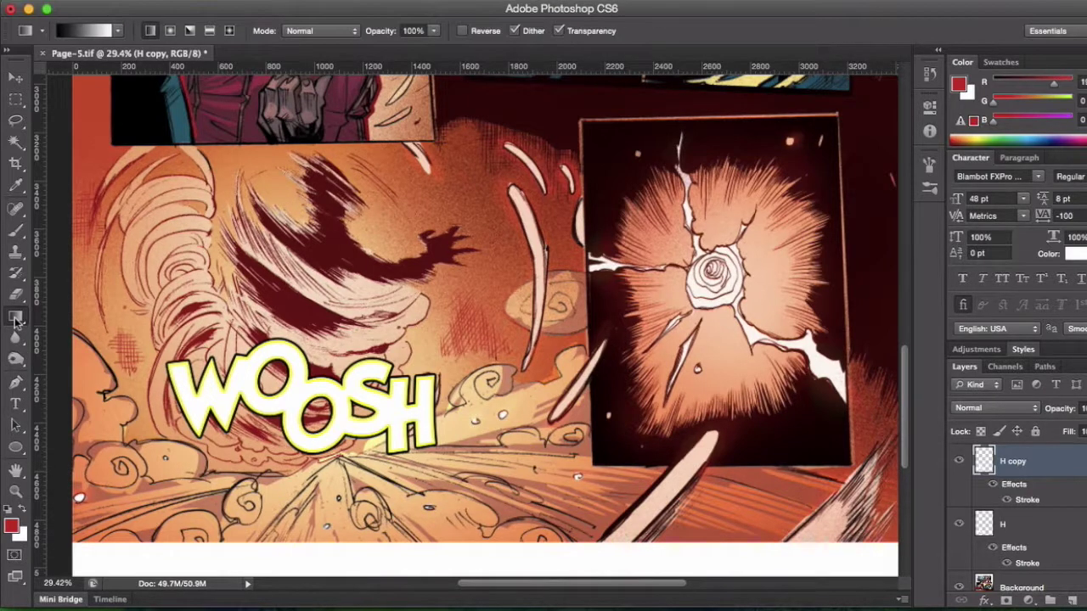
left_click(93, 33)
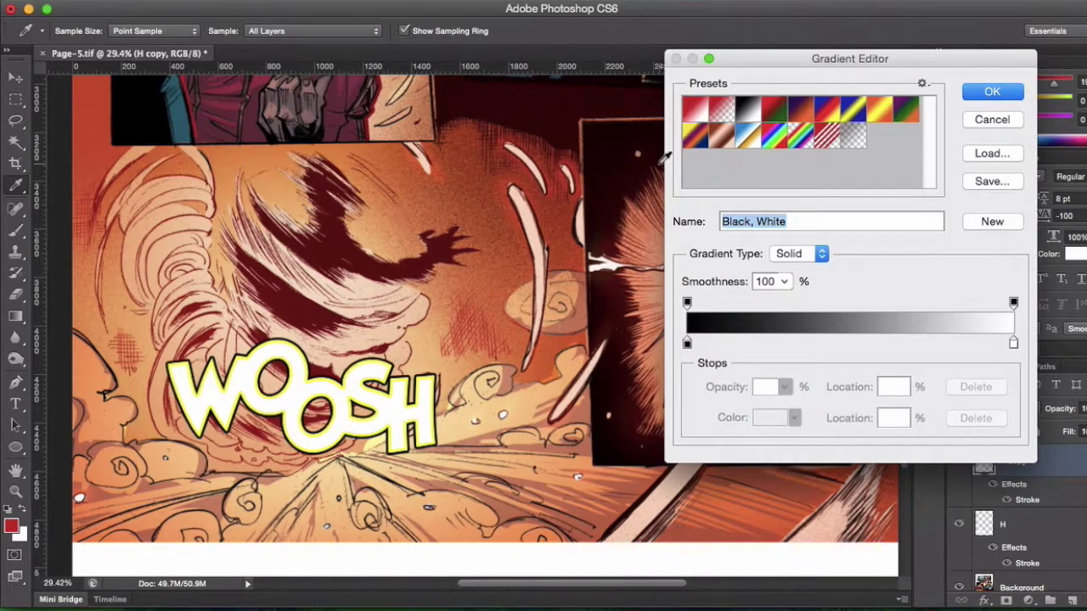
double_click(687, 344)
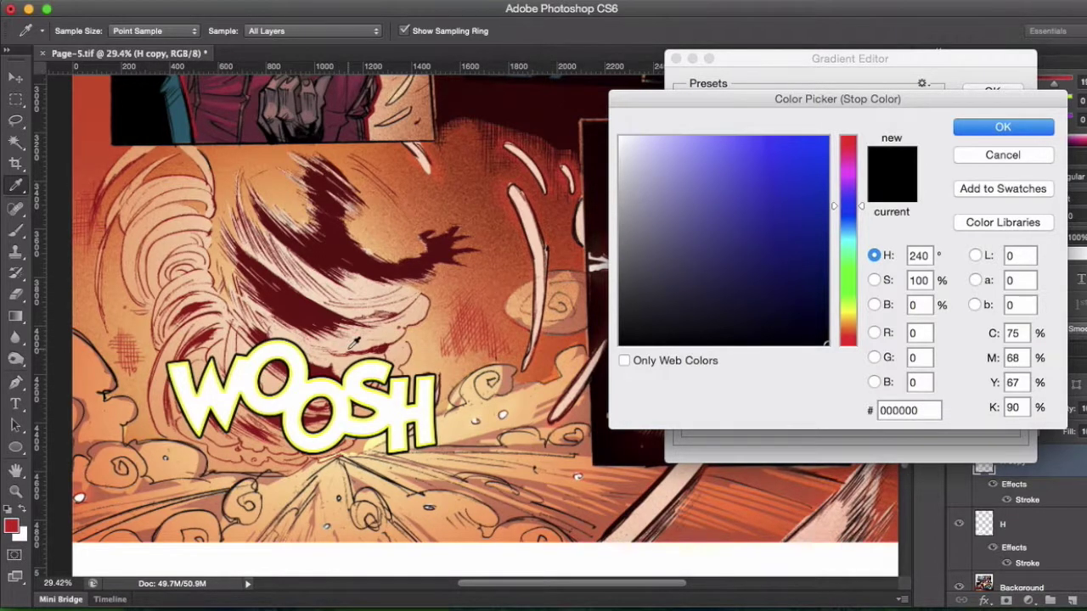
left_click(354, 345)
left_click(989, 127)
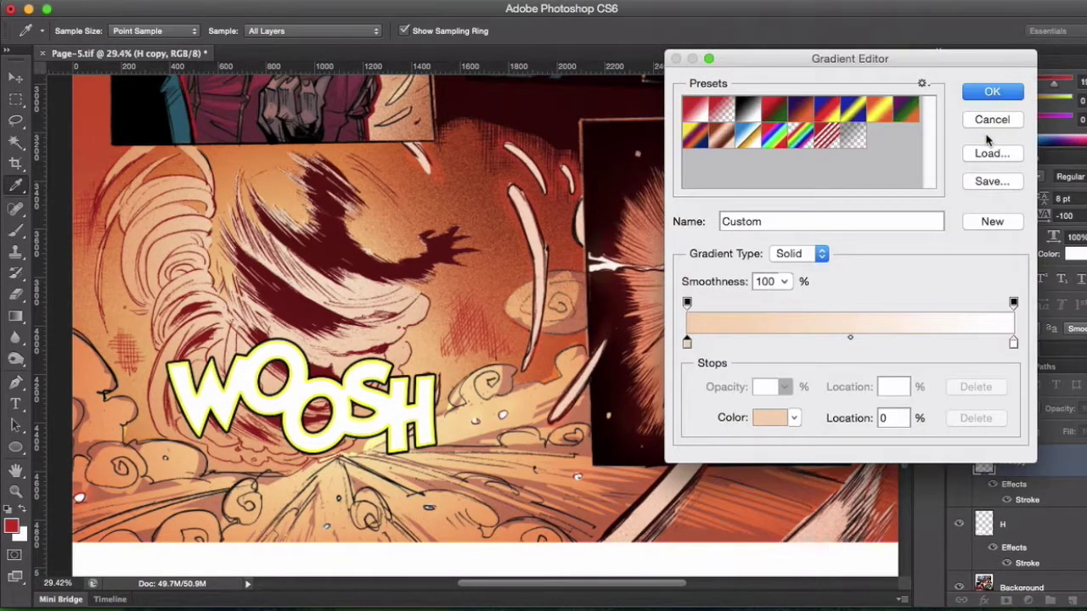
double_click(1014, 344)
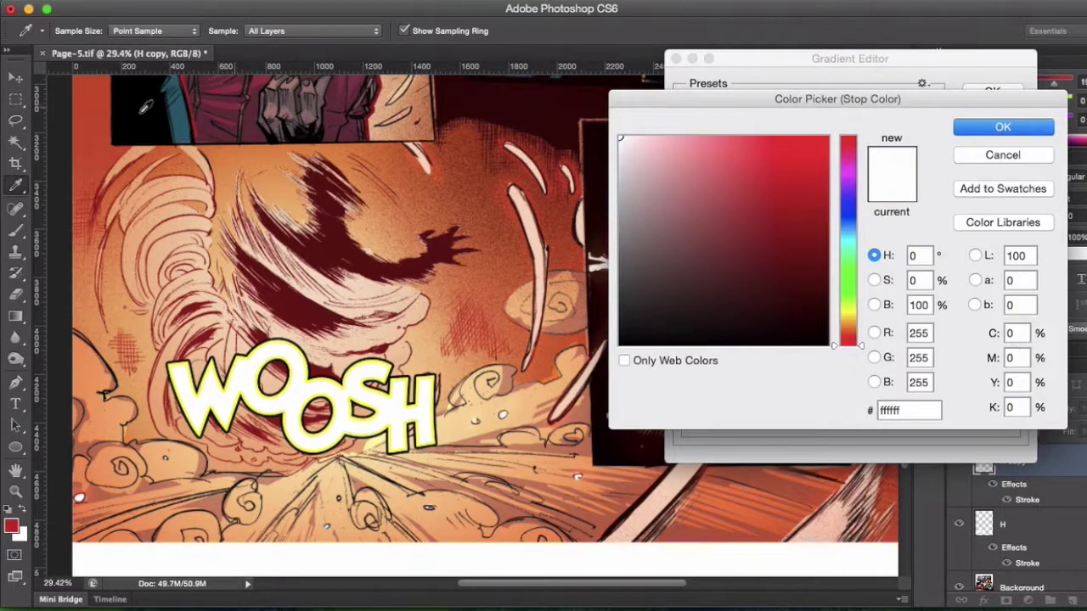
left_click(83, 119)
left_click(1003, 127)
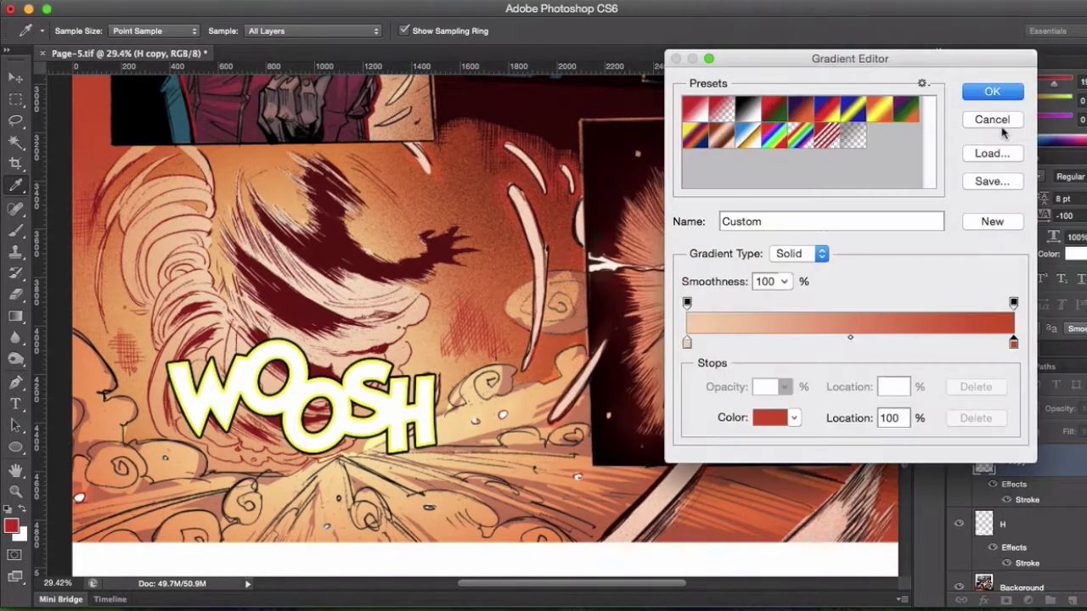
left_click(992, 91)
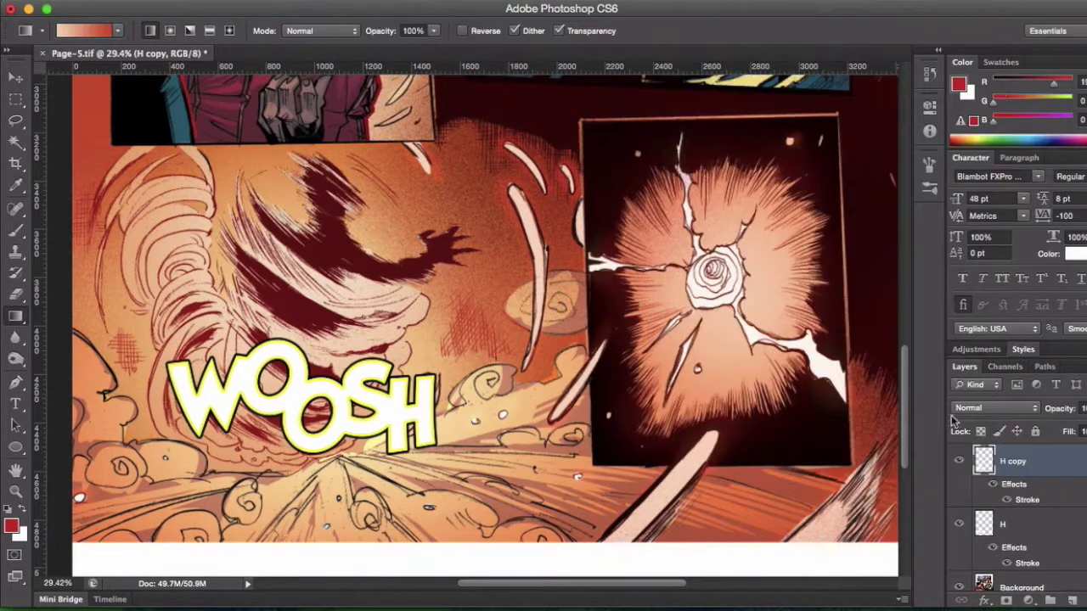
Step: Load the H copy letter selection and drag the gradient left to right across WOOSH
left_click(985, 459, "ctrl")
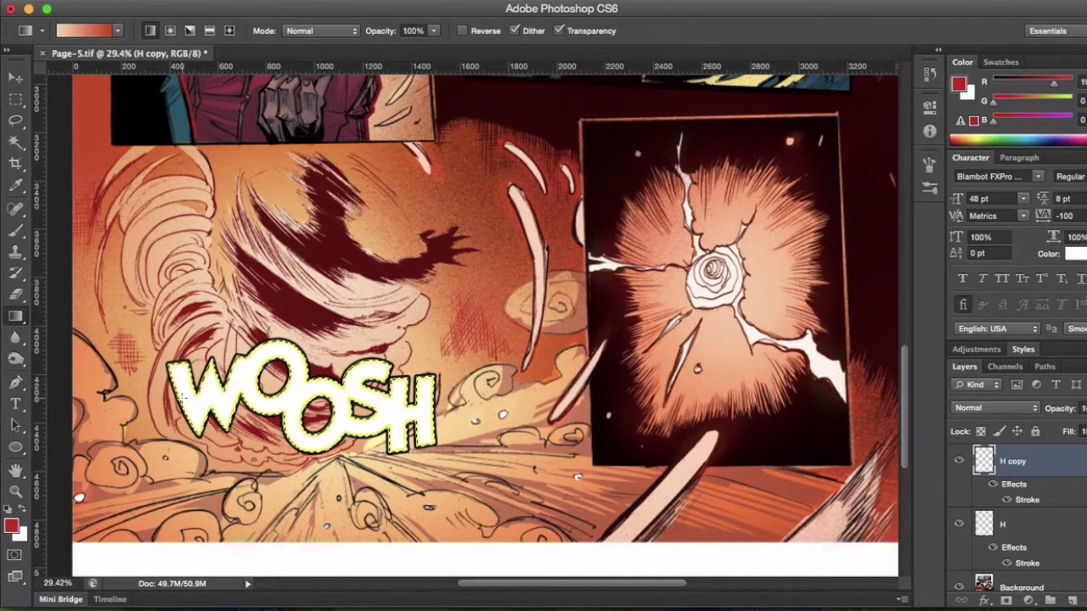
left_click_drag(176, 393, 417, 410)
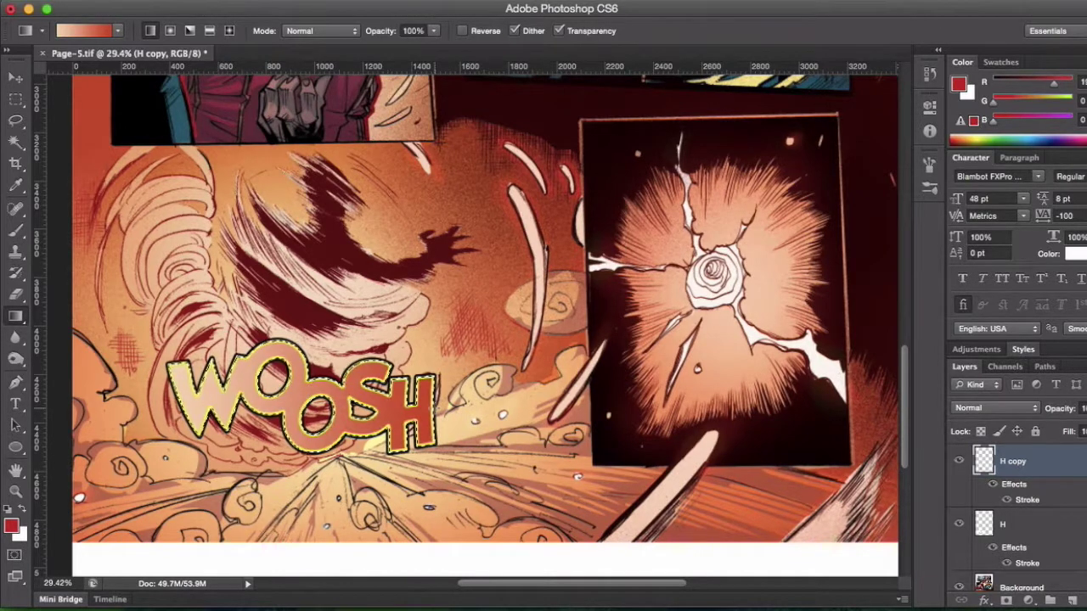
left_click(15, 78)
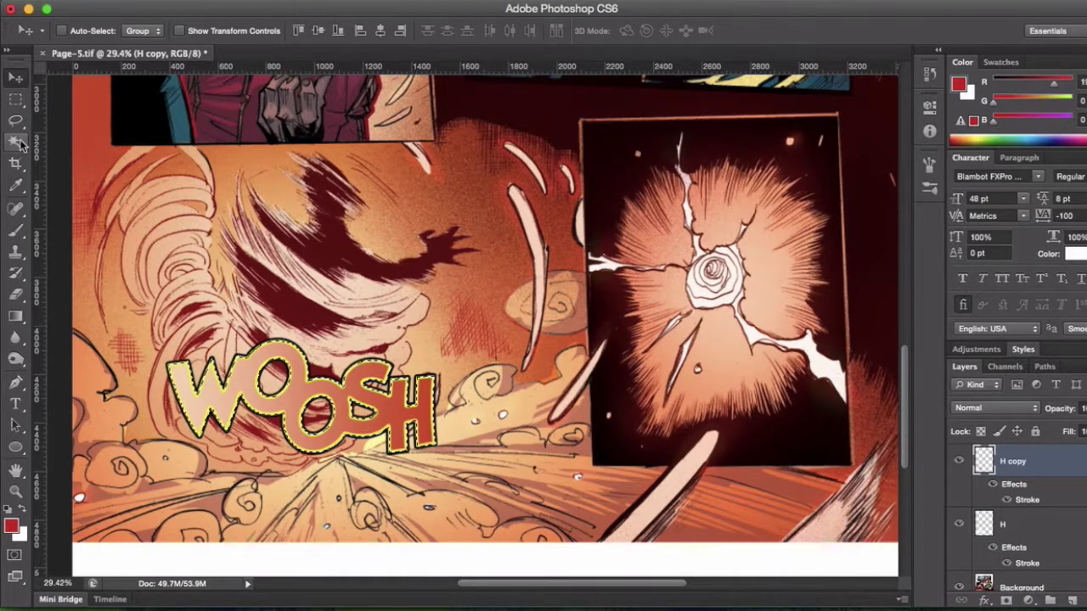
Step: Deselect, group layers H and H copy into Group 1, and move the word right
left_click(15, 99)
left_click(134, 194)
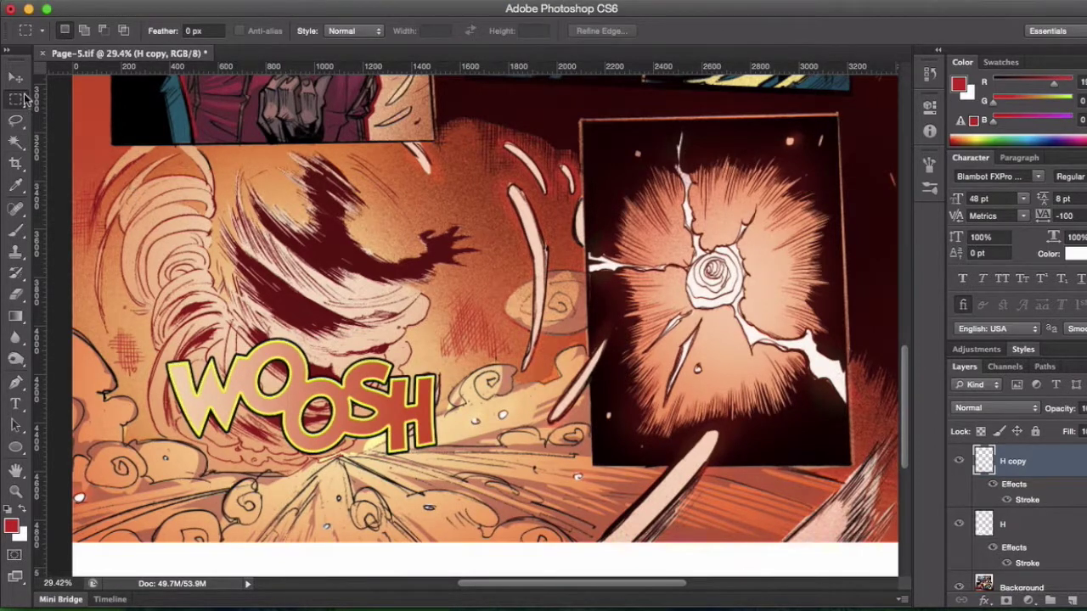
key("v")
left_click(1034, 524, "shift")
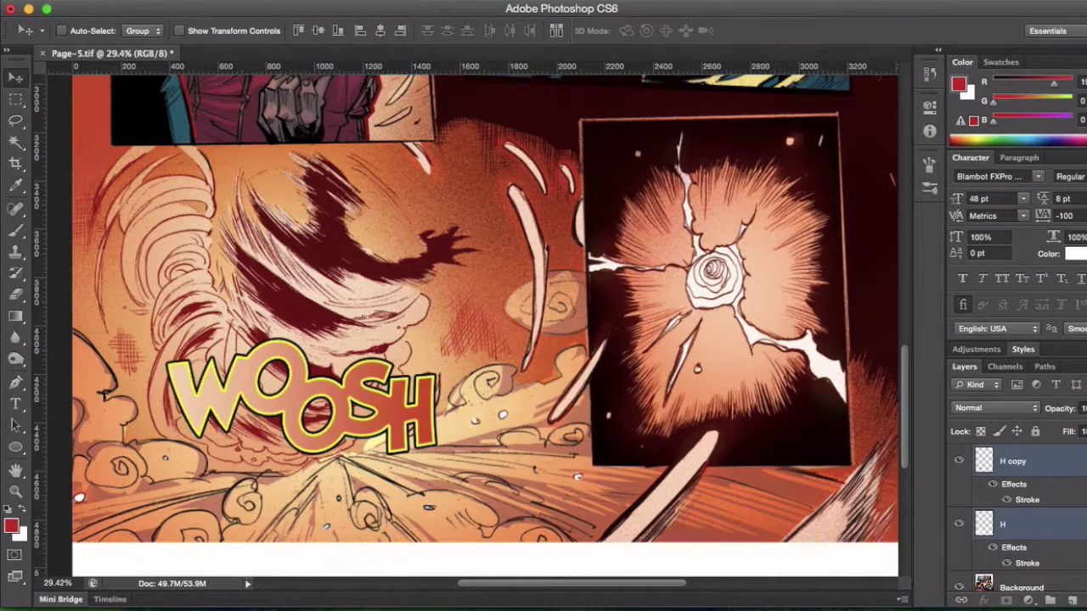
left_click(1082, 367)
left_click(1005, 231)
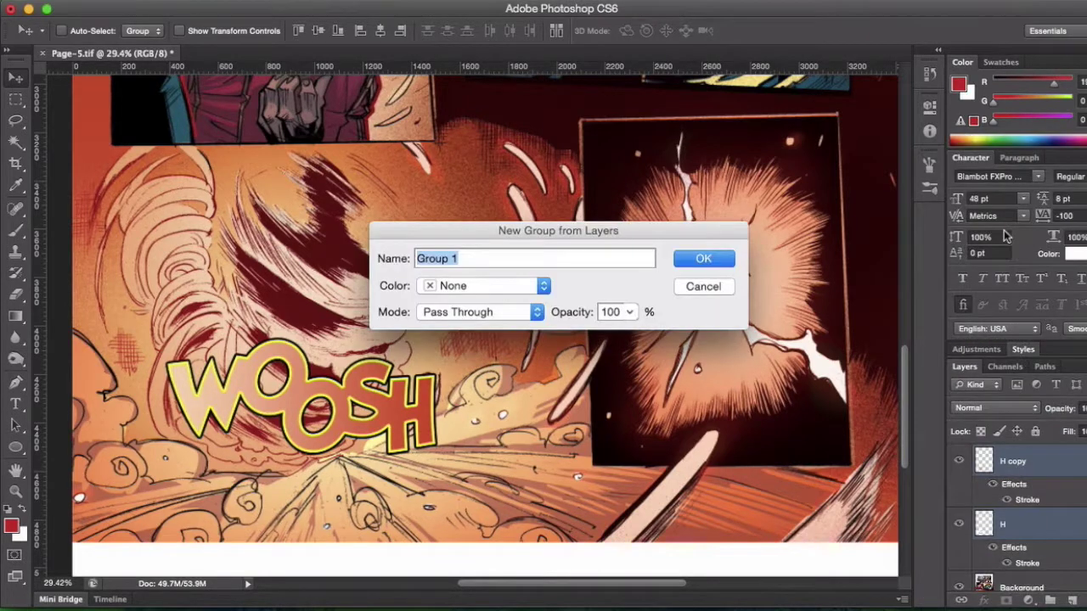
key("Return")
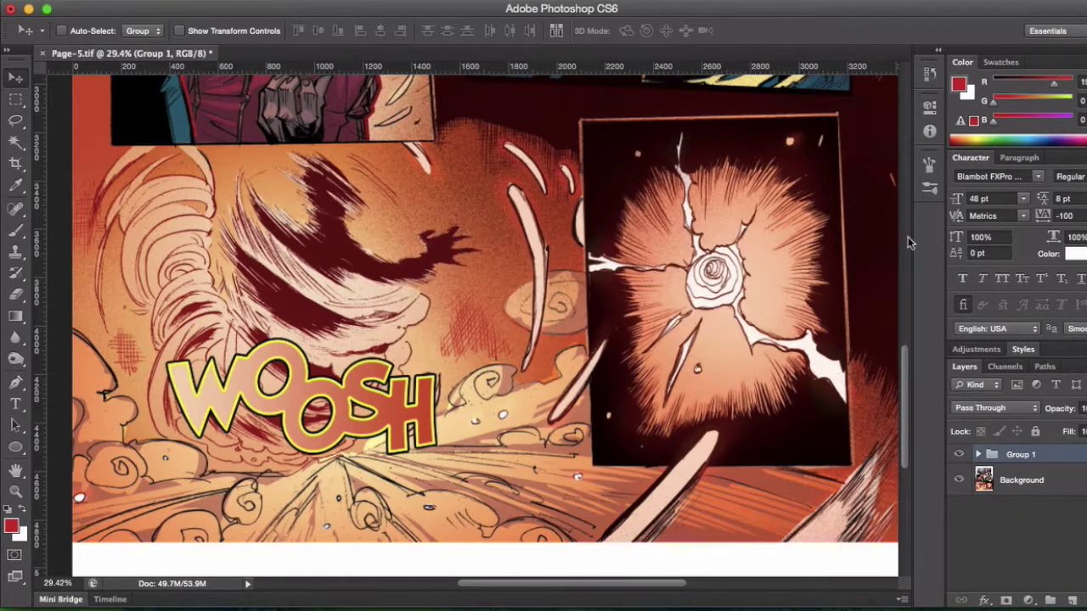
left_click_drag(331, 397, 412, 387)
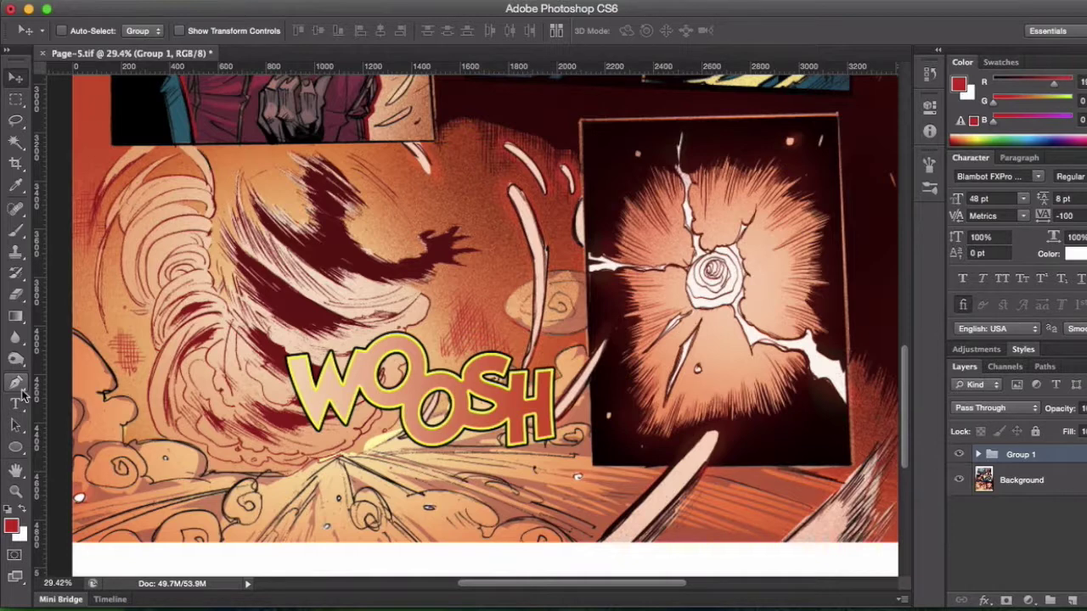
Step: Draw a curved path trailing right from WOOSH and type SHSHSHSHS along it
left_click(17, 384)
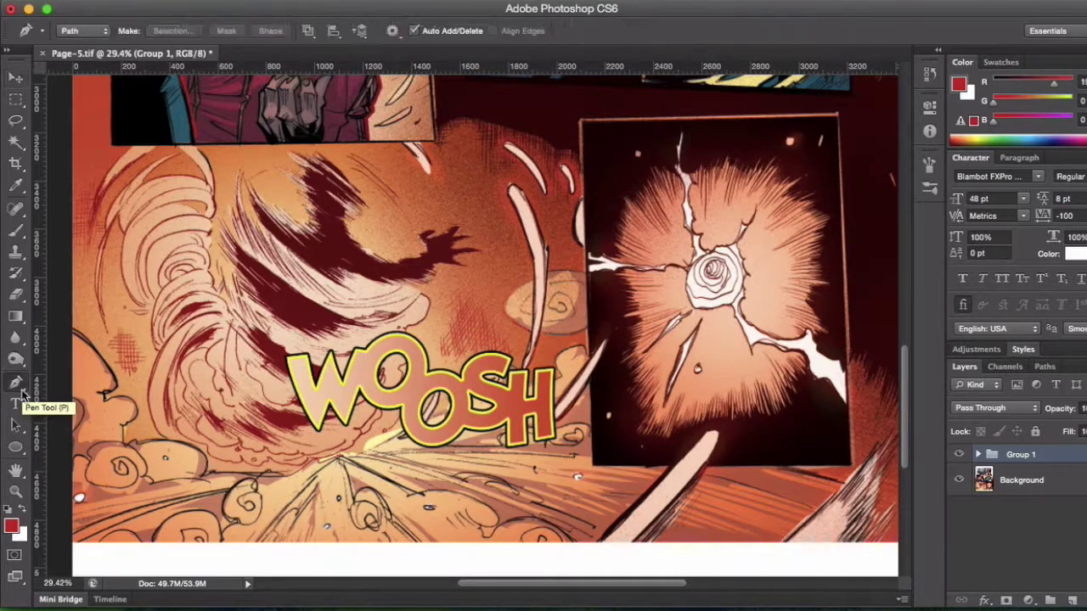
left_click(564, 430)
left_click_drag(653, 433, 688, 455)
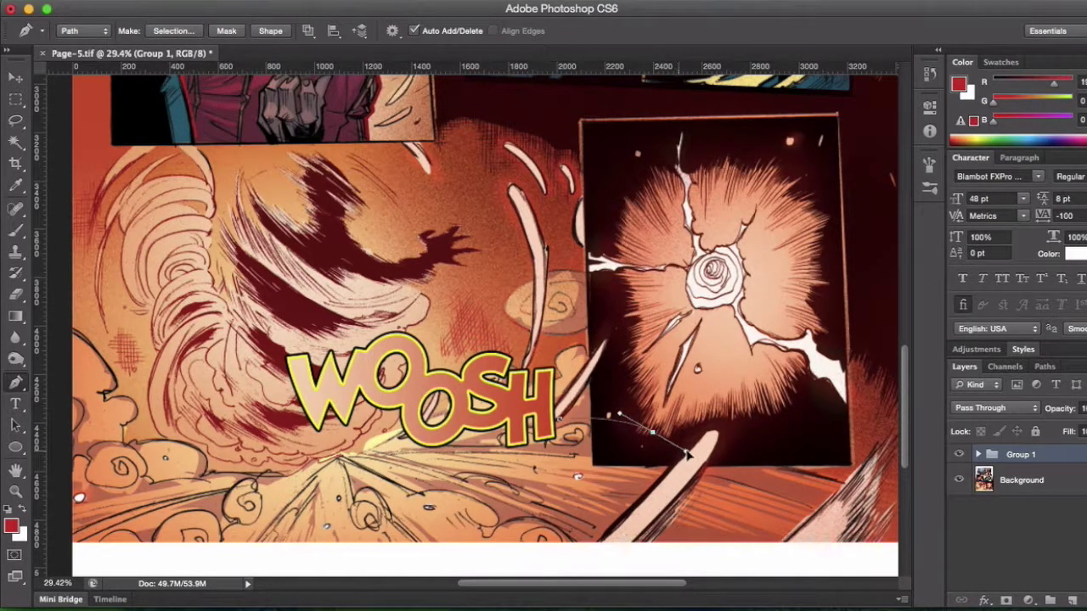
left_click(791, 452)
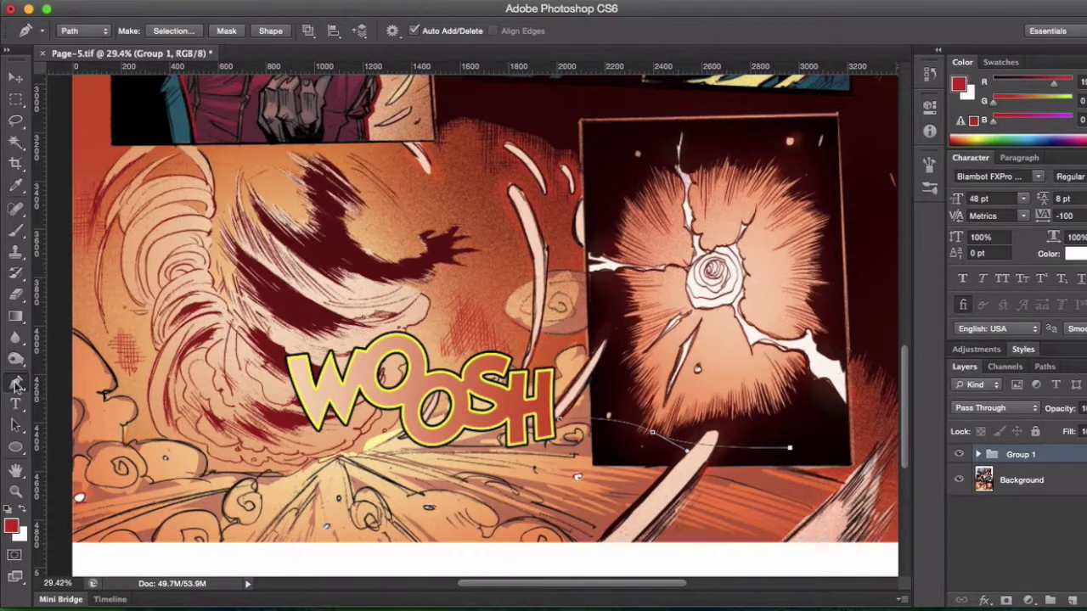
left_click(15, 405)
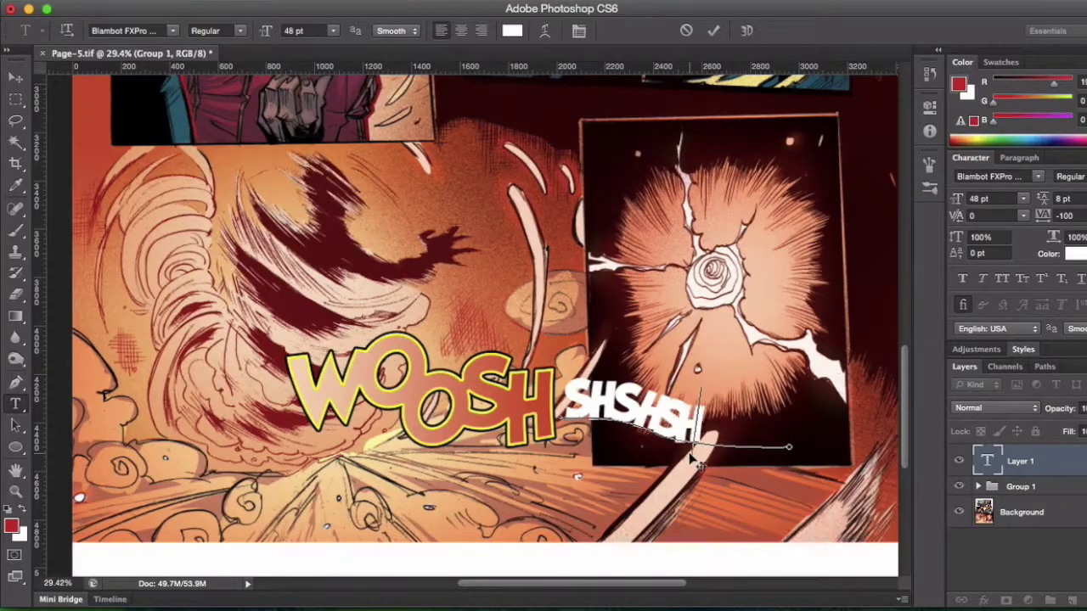
type("SHS")
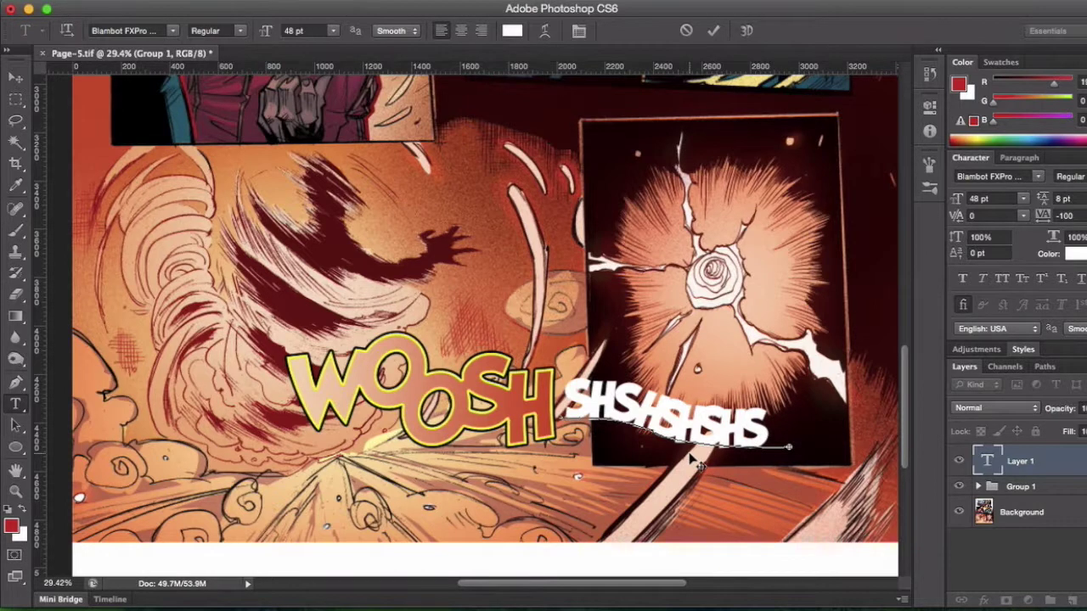
Step: Set the lettering from the second SH onward to 36 pt
key("super+a")
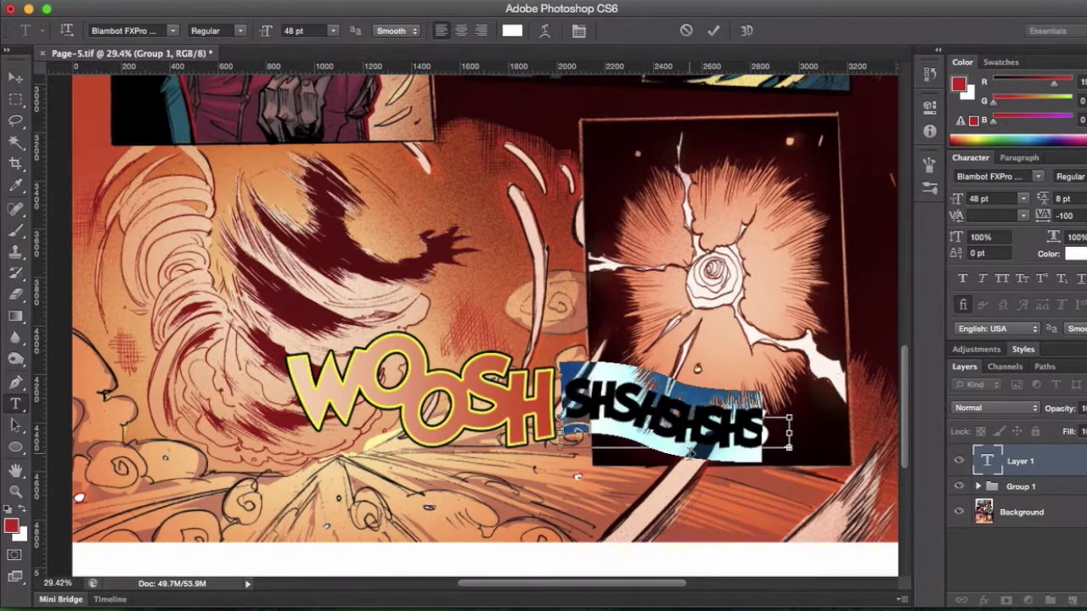
left_click(608, 406)
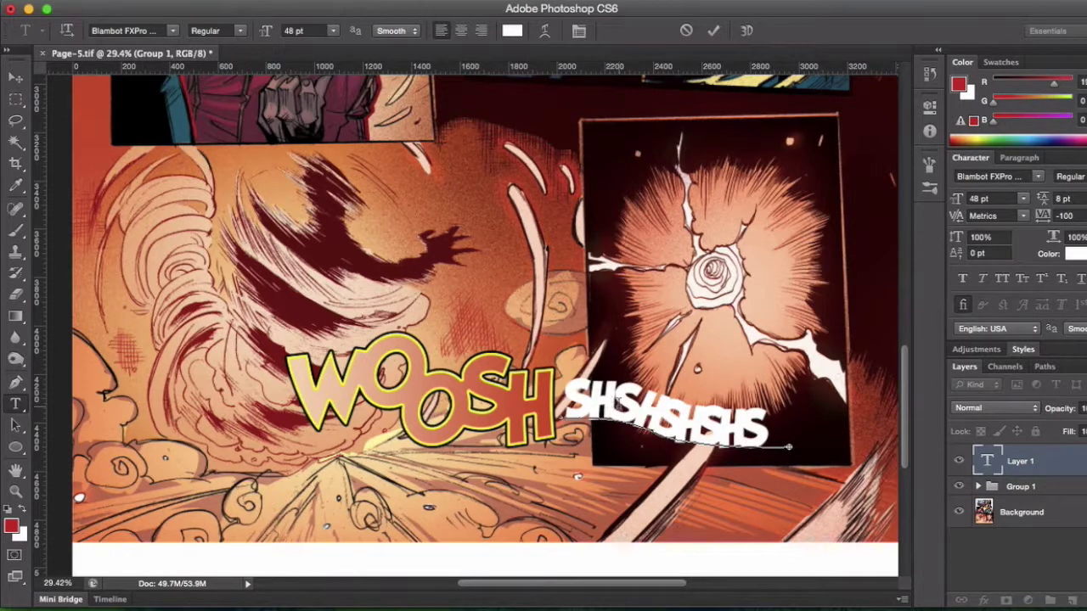
left_click_drag(608, 406, 656, 413)
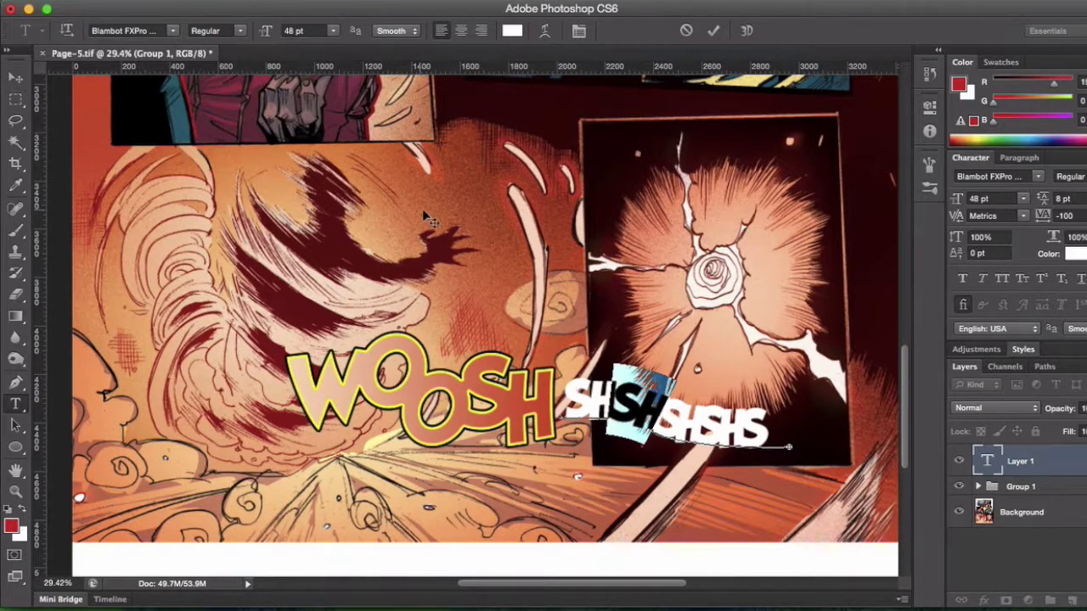
left_click_drag(612, 403, 879, 422)
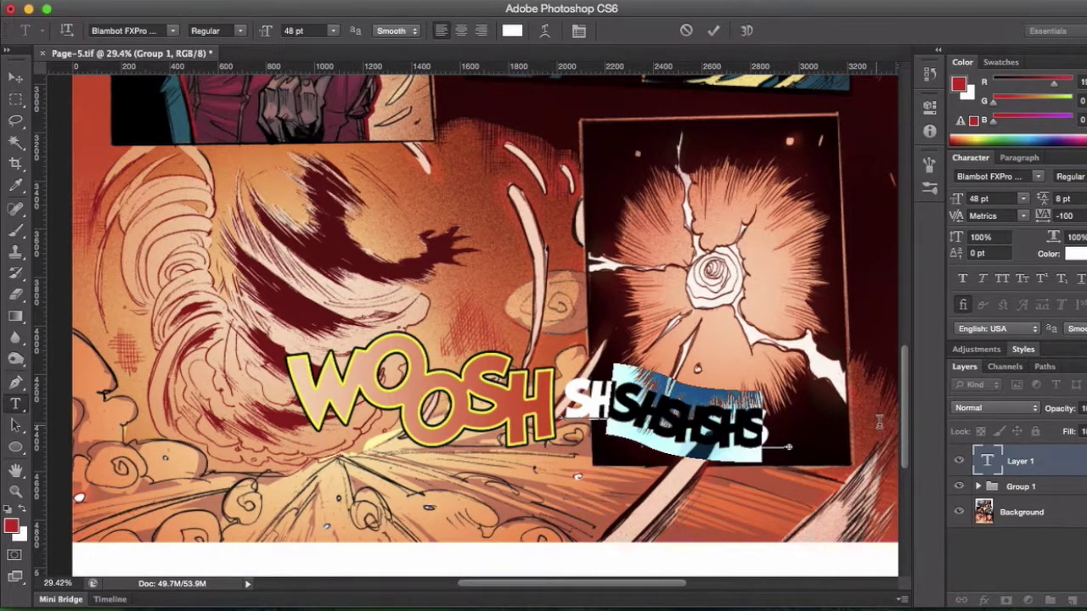
left_click(334, 30)
left_click(307, 162)
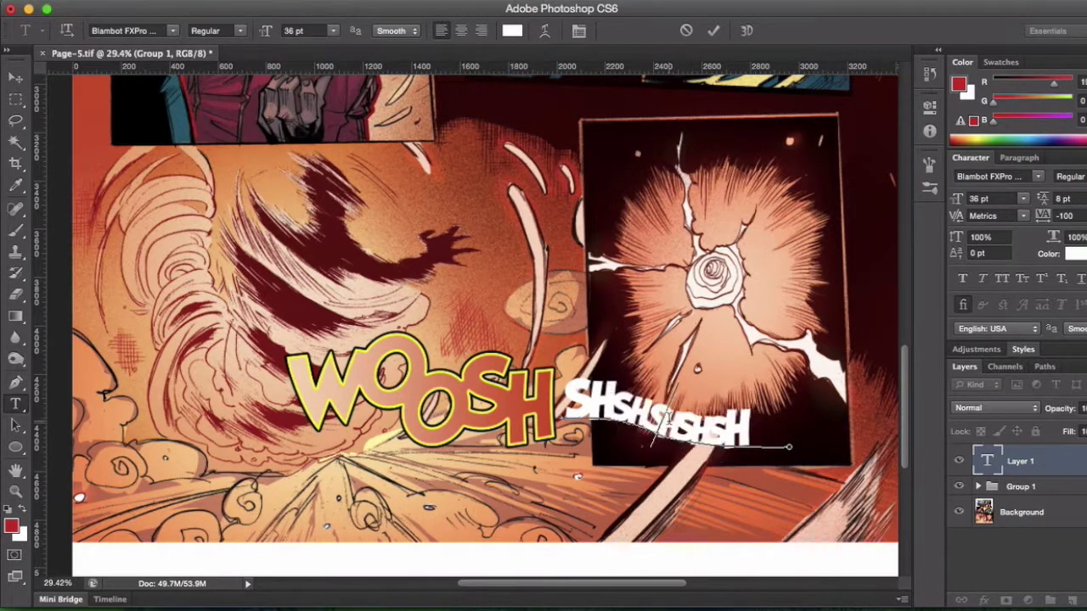
Step: Resize the last SHSHSH letters to 30 pt
left_click_drag(655, 415, 790, 435)
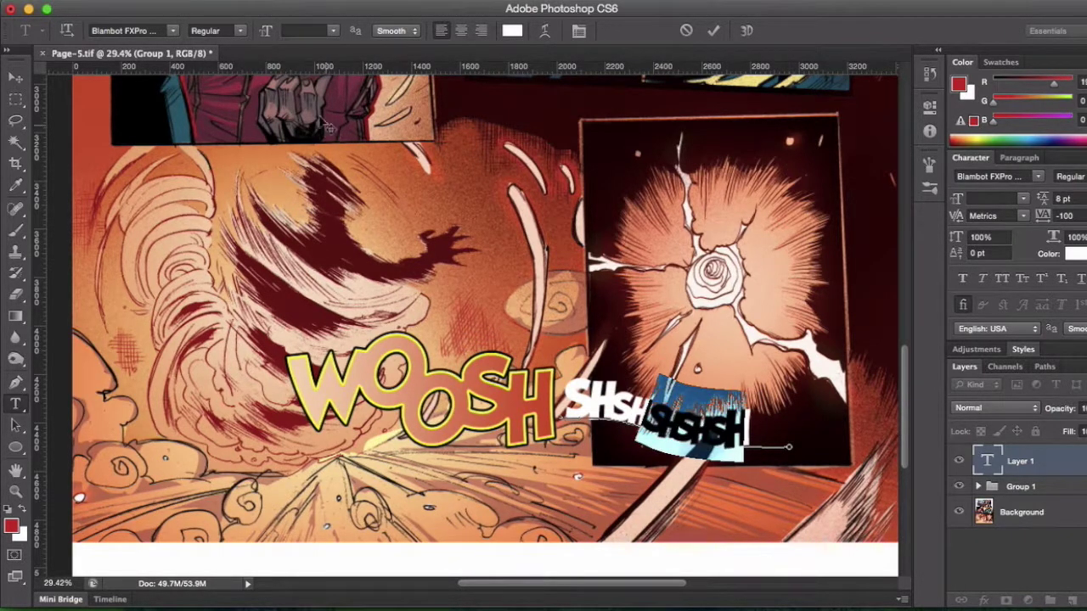
left_click(333, 31)
left_click(531, 345)
left_click(676, 408)
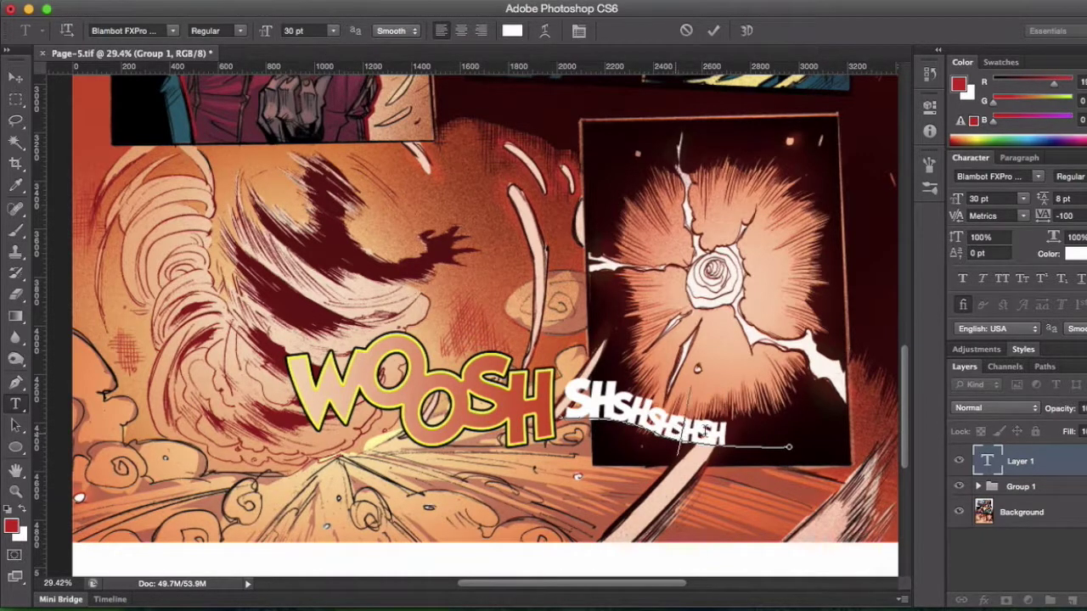
Step: Reduce the final SHSH letters to 24 pt
left_click_drag(680, 448, 758, 432)
left_click_drag(671, 433, 771, 431)
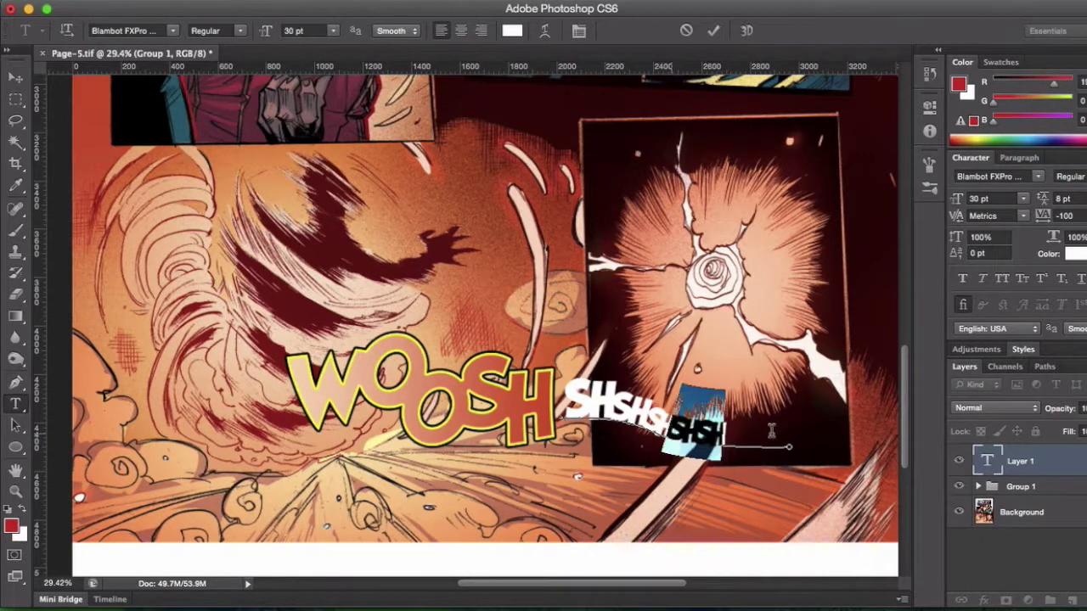
left_click(239, 34)
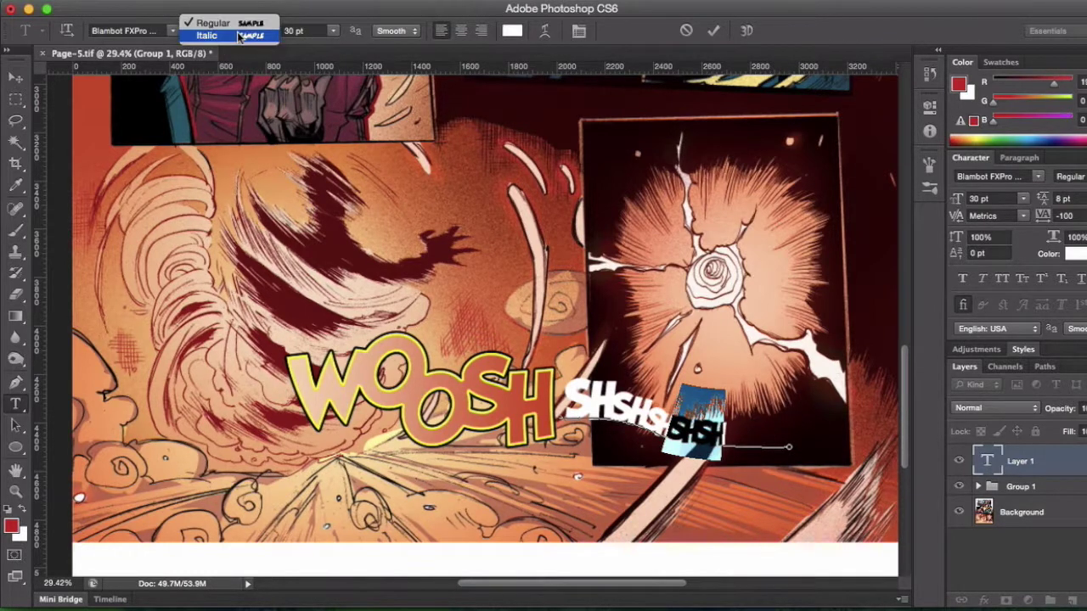
left_click(332, 34)
left_click(332, 34)
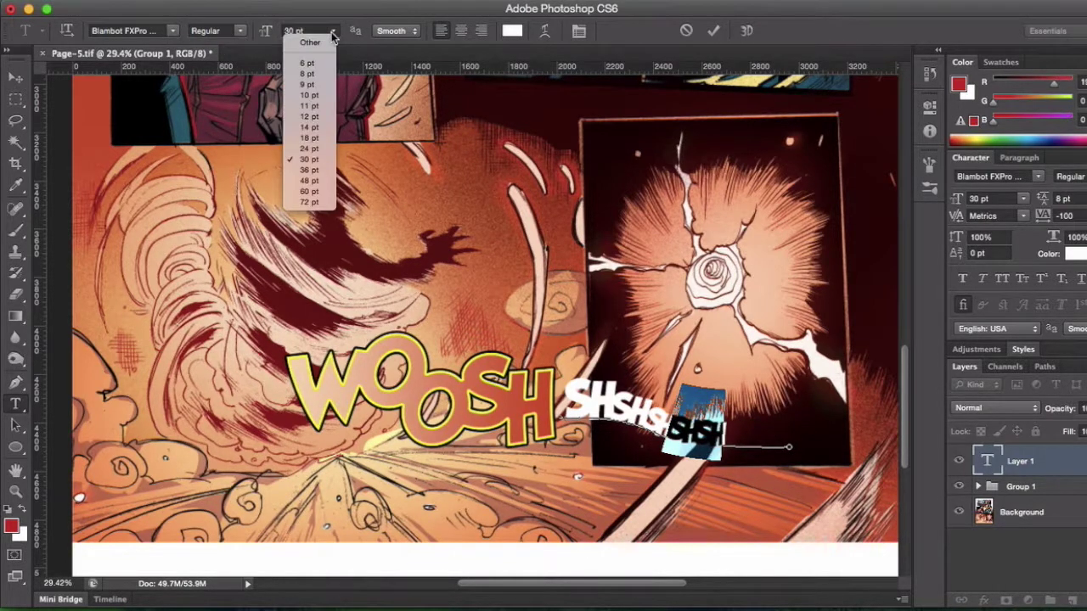
left_click(310, 148)
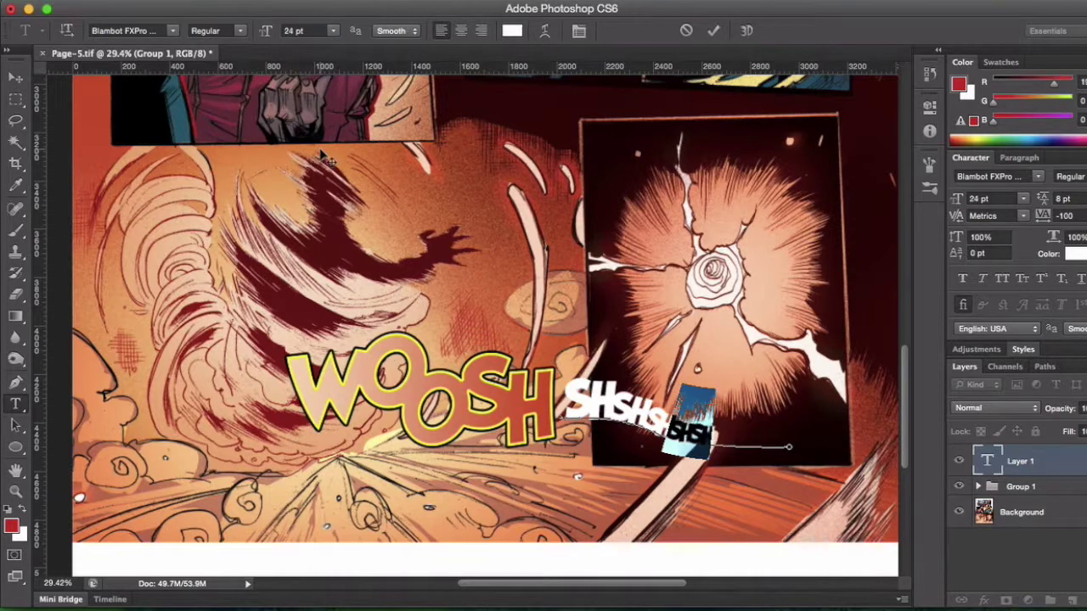
Step: Append SHSH at 18 pt to the end of the path text
left_click(723, 429)
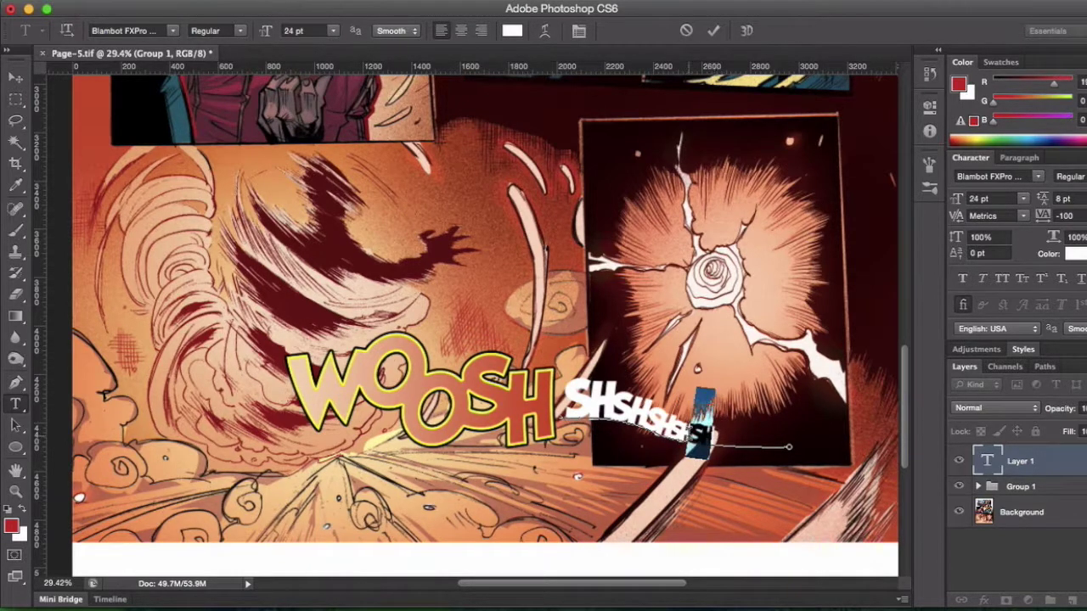
left_click(333, 31)
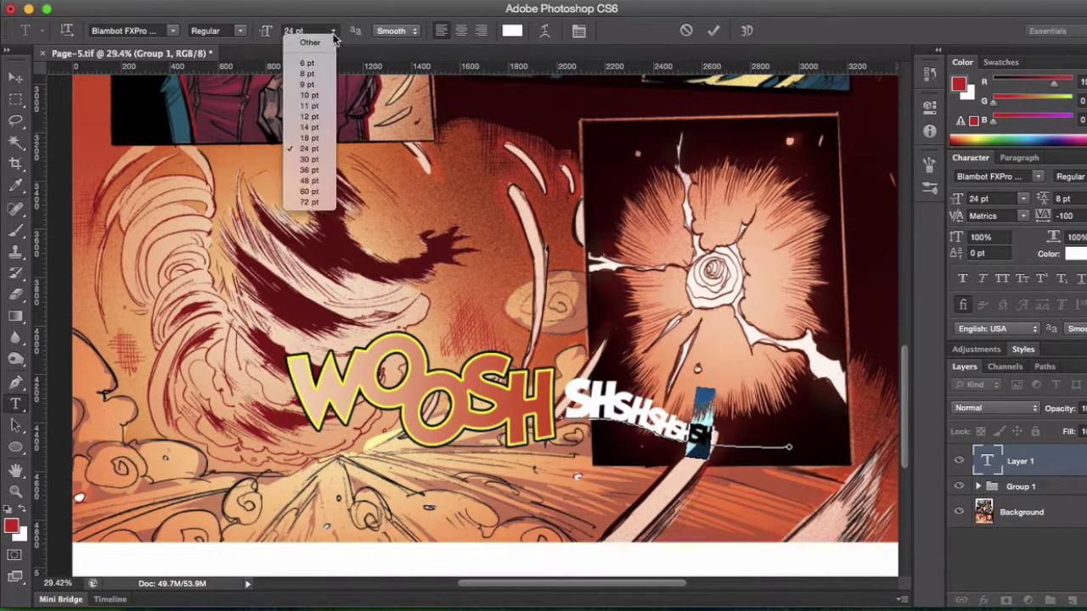
left_click(309, 138)
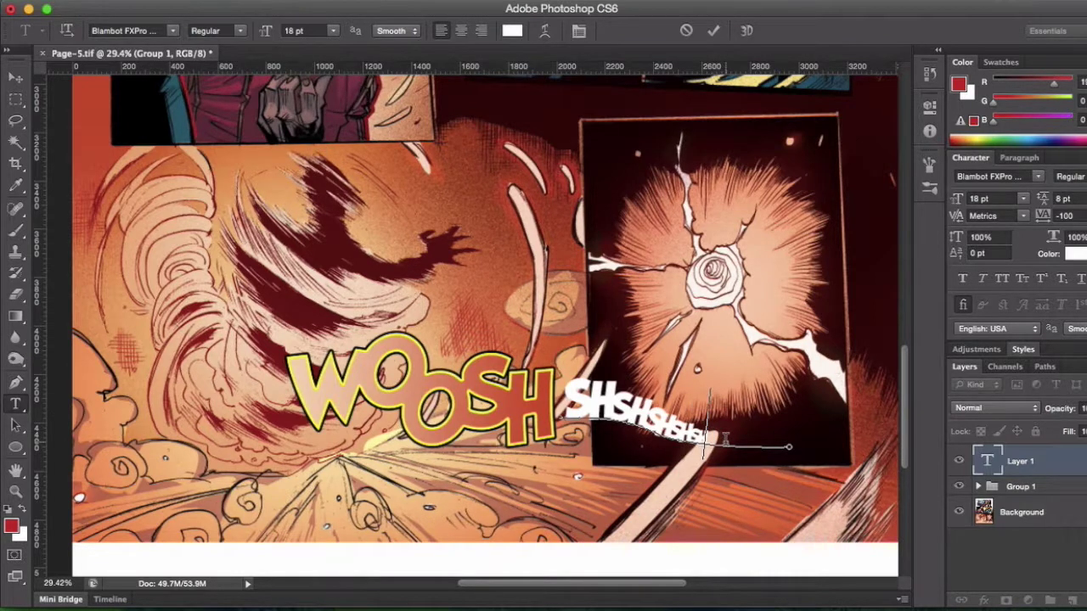
type("SHSHSH")
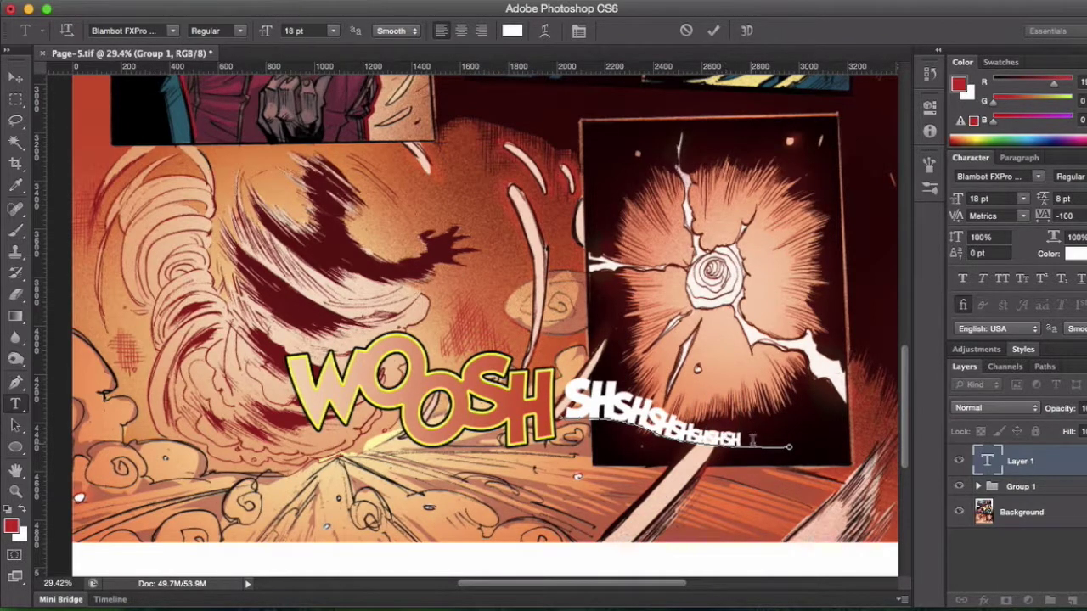
Step: Shrink the last four letters to 14 pt and the very end to 12 pt, then commit
left_click_drag(751, 439, 706, 439)
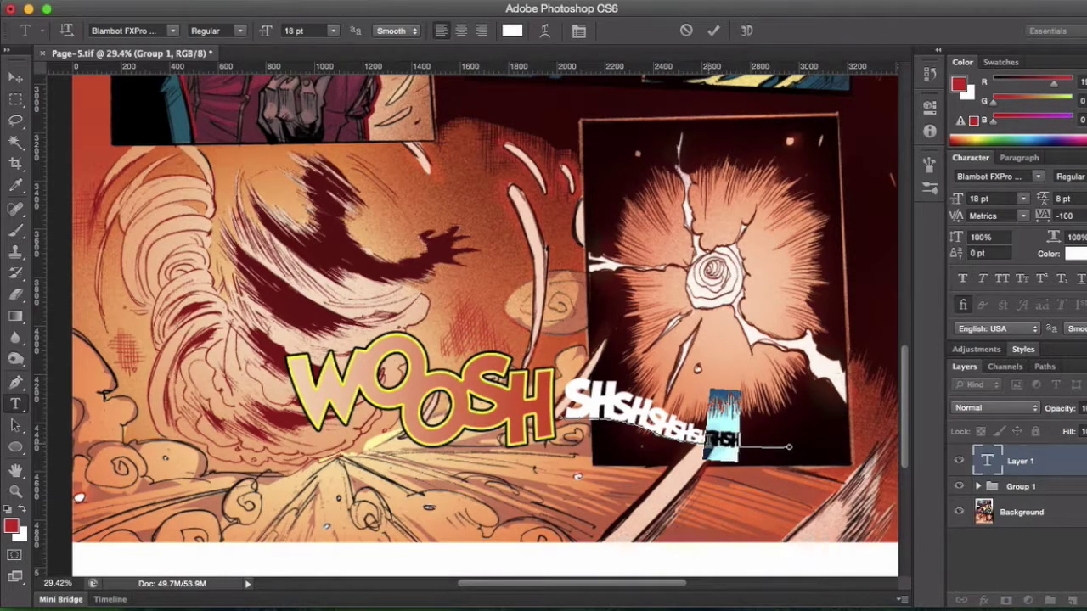
left_click(331, 31)
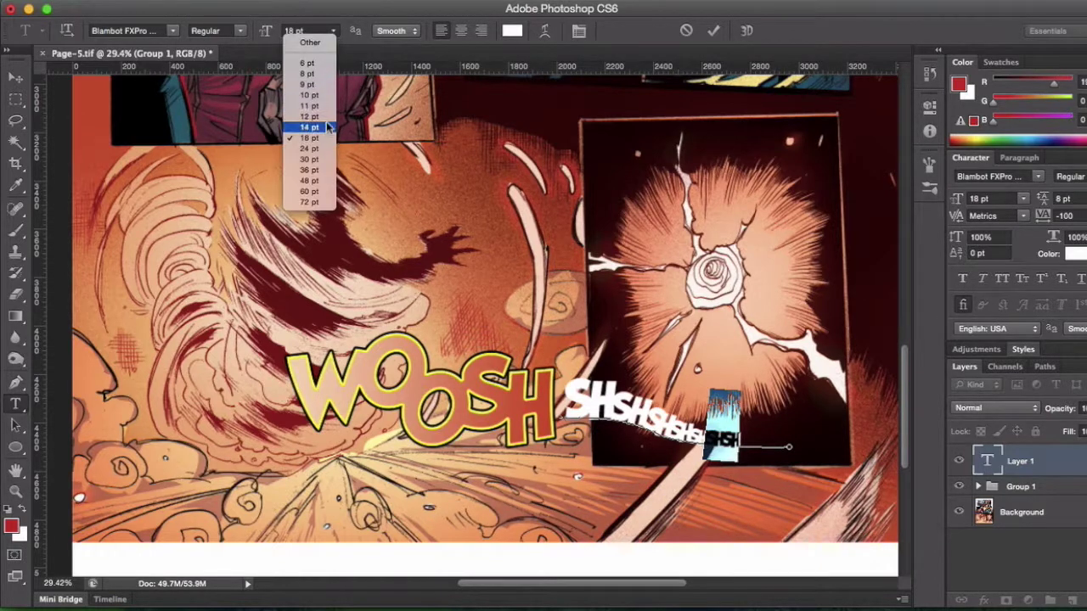
left_click(328, 129)
left_click(732, 438)
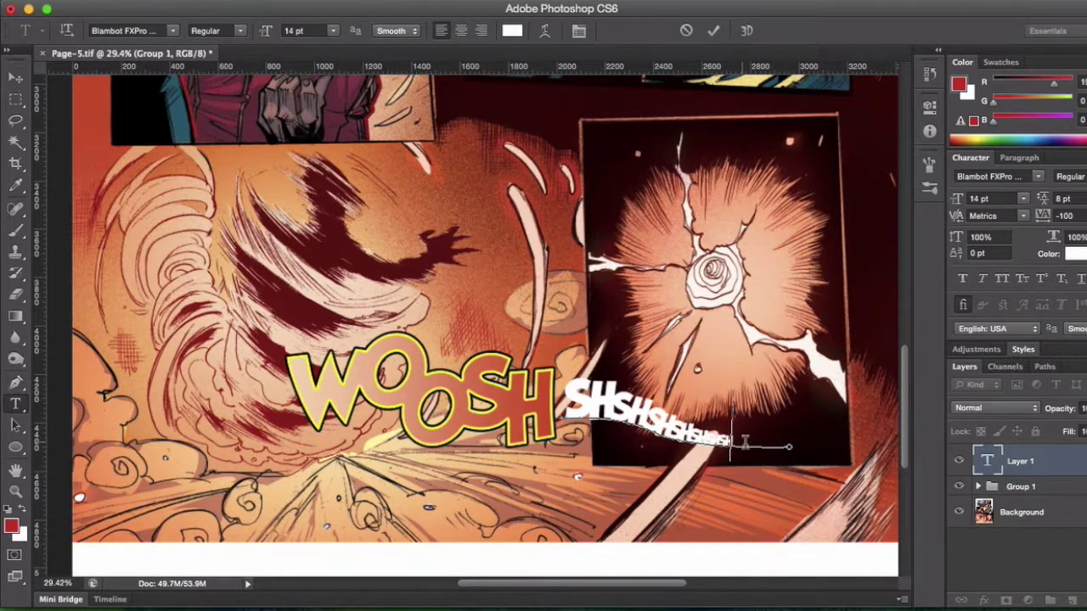
left_click_drag(731, 438, 722, 439)
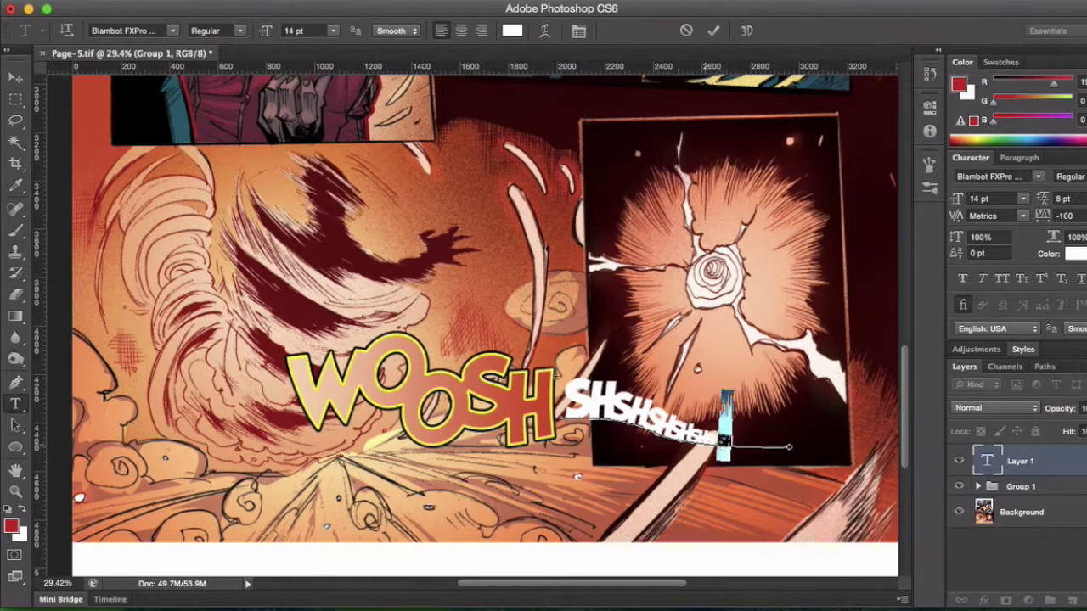
left_click(332, 31)
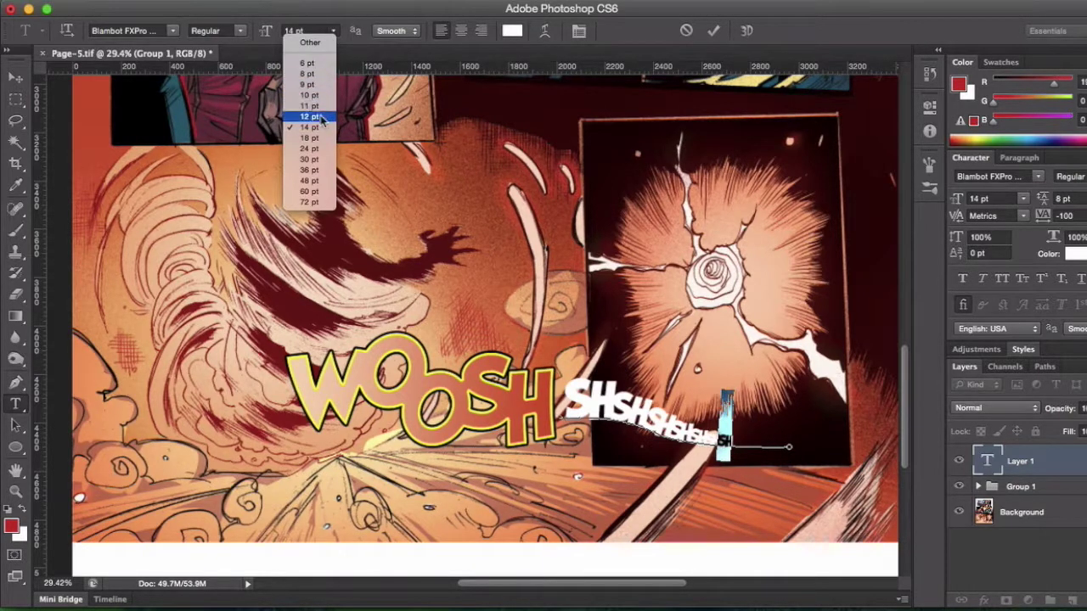
left_click(311, 116)
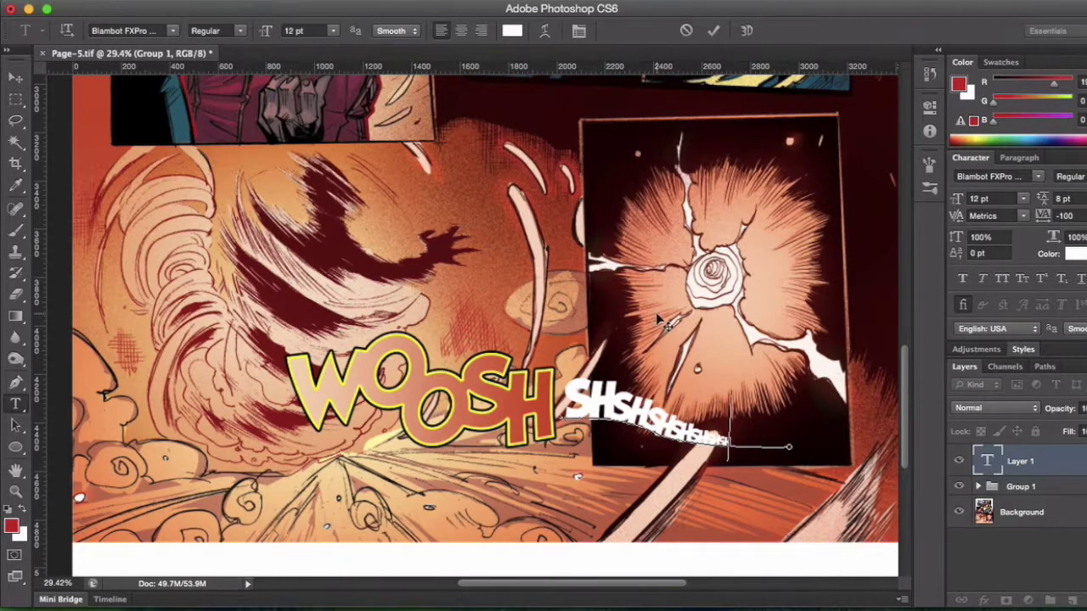
left_click(15, 77)
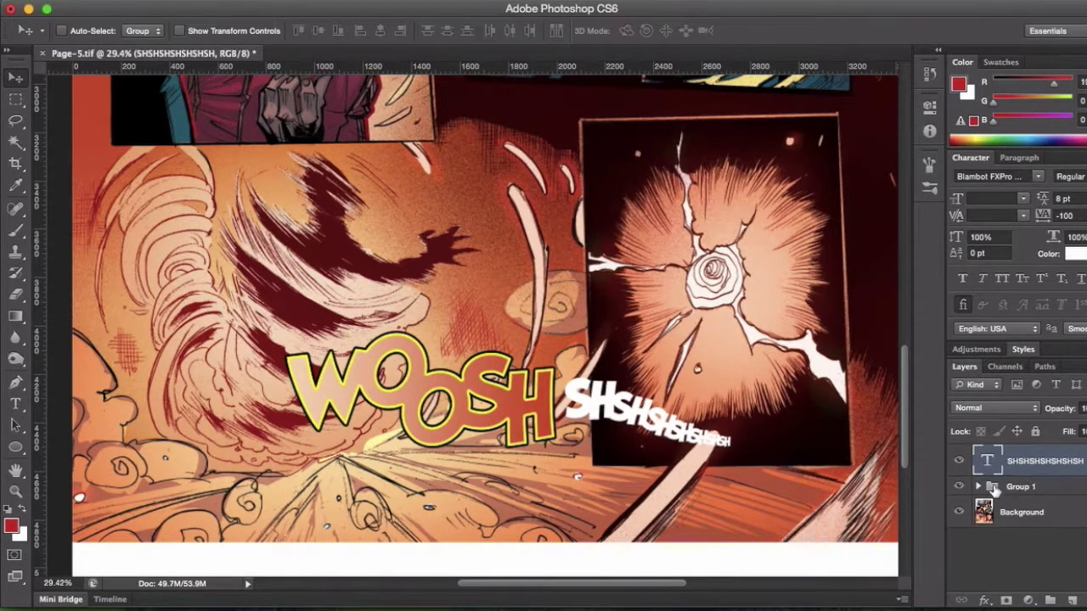
Step: Copy the H layer's black stroke style and paste it onto the SHSH text layer
left_click(979, 487)
right_click(1039, 575)
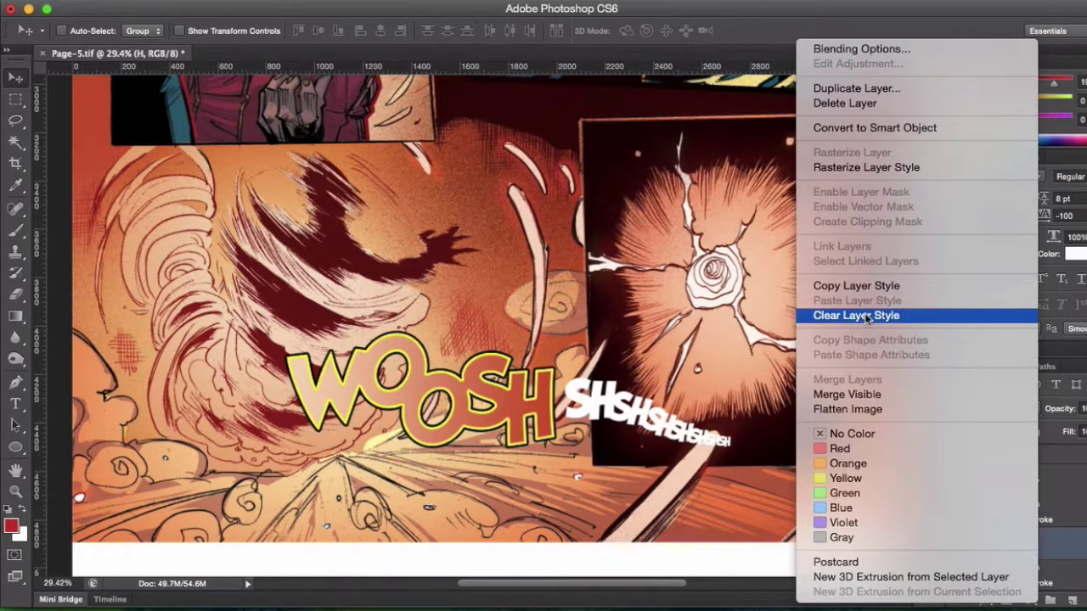
left_click(858, 287)
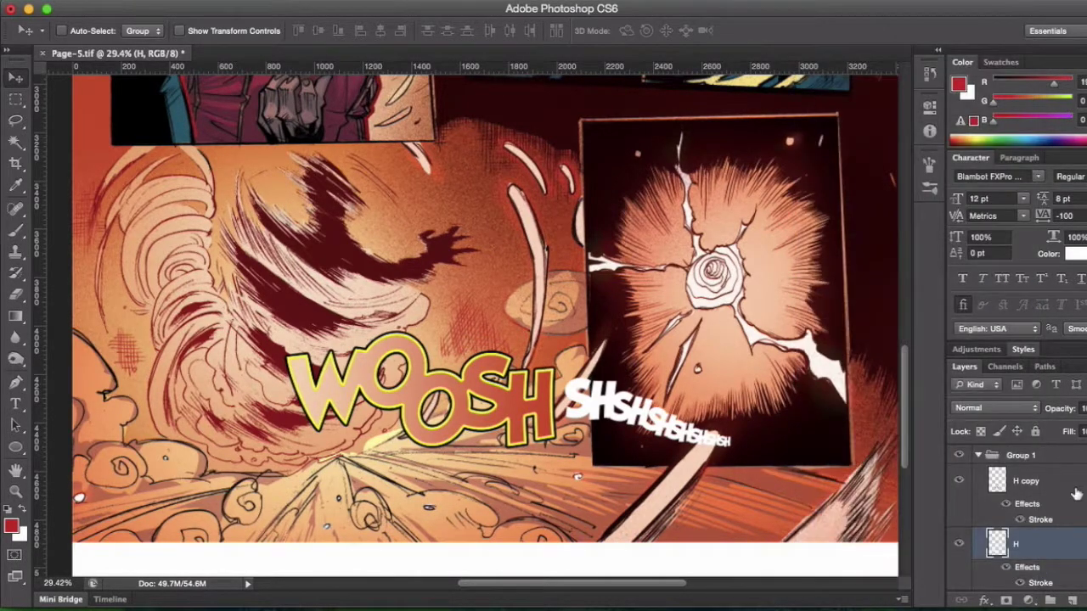
scroll(1027, 467, "up", 1)
left_click(1027, 463)
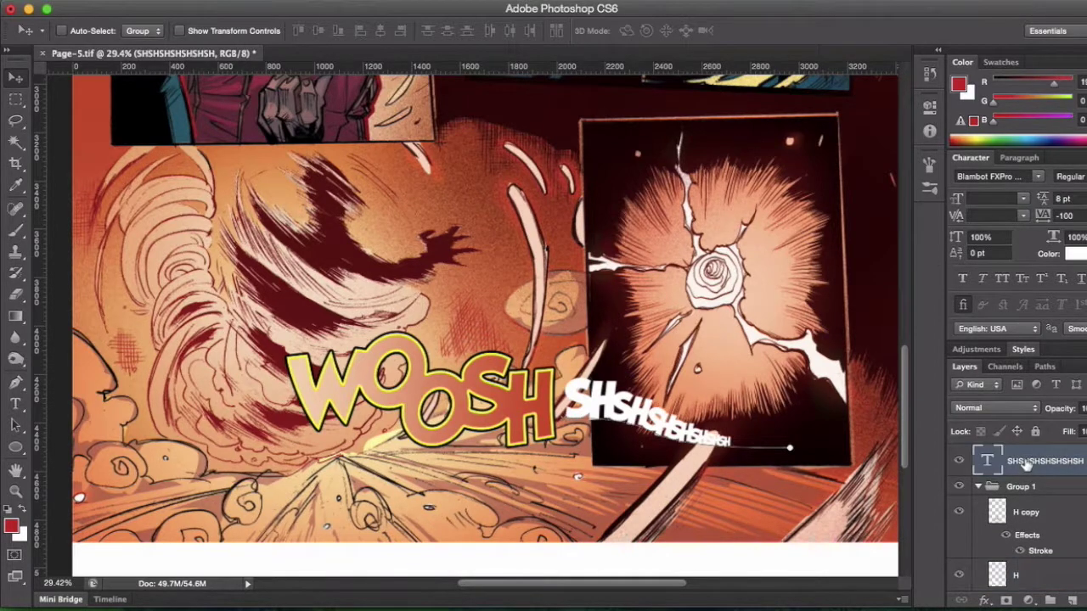
right_click(1028, 464)
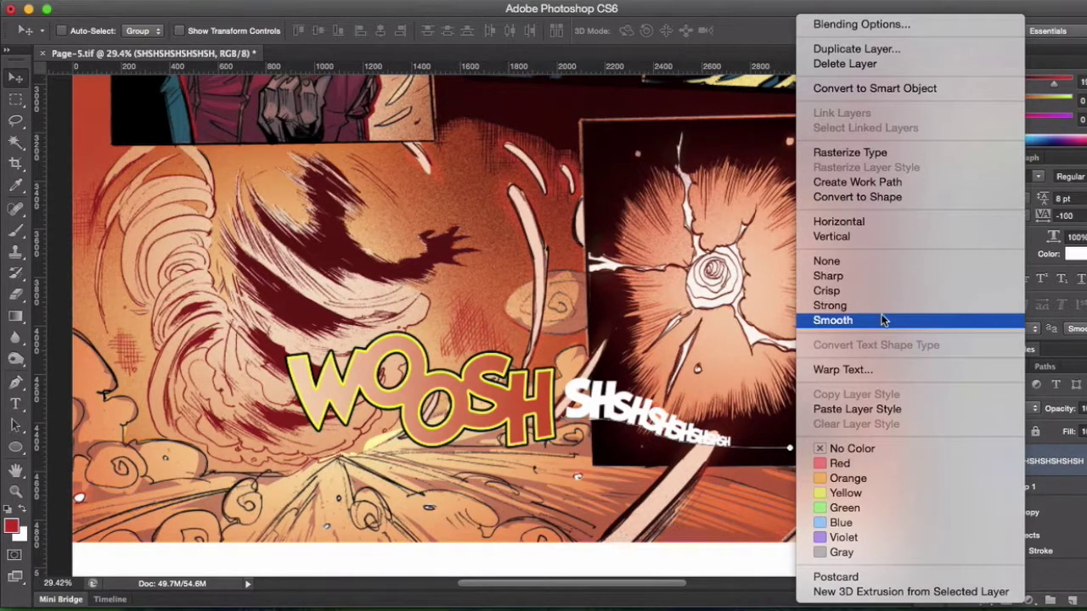
left_click(883, 408)
Step: Duplicate the SHSH layer and paste H copy's yellow stroke style onto the copy
left_click_drag(1051, 469, 1072, 599)
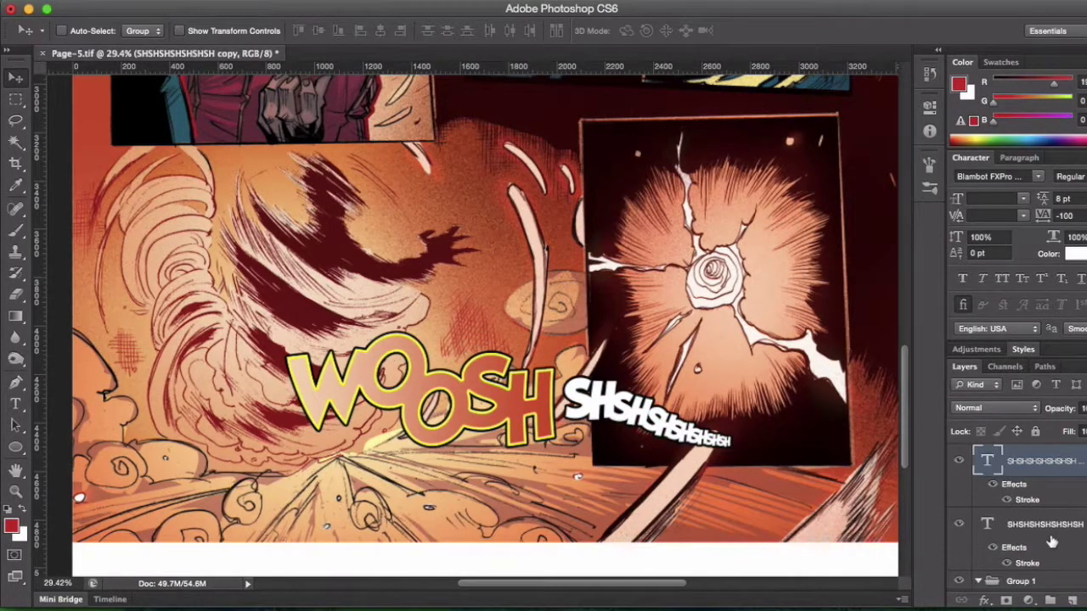
scroll(1052, 541, "down", 1)
scroll(1052, 541, "down", 3)
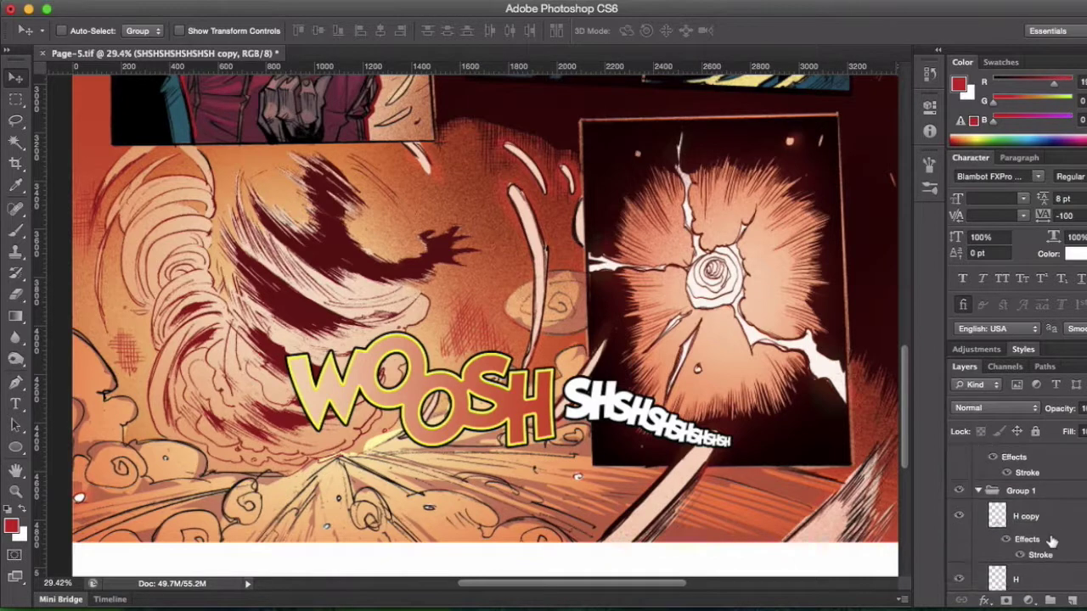
left_click(1051, 524)
right_click(1051, 524)
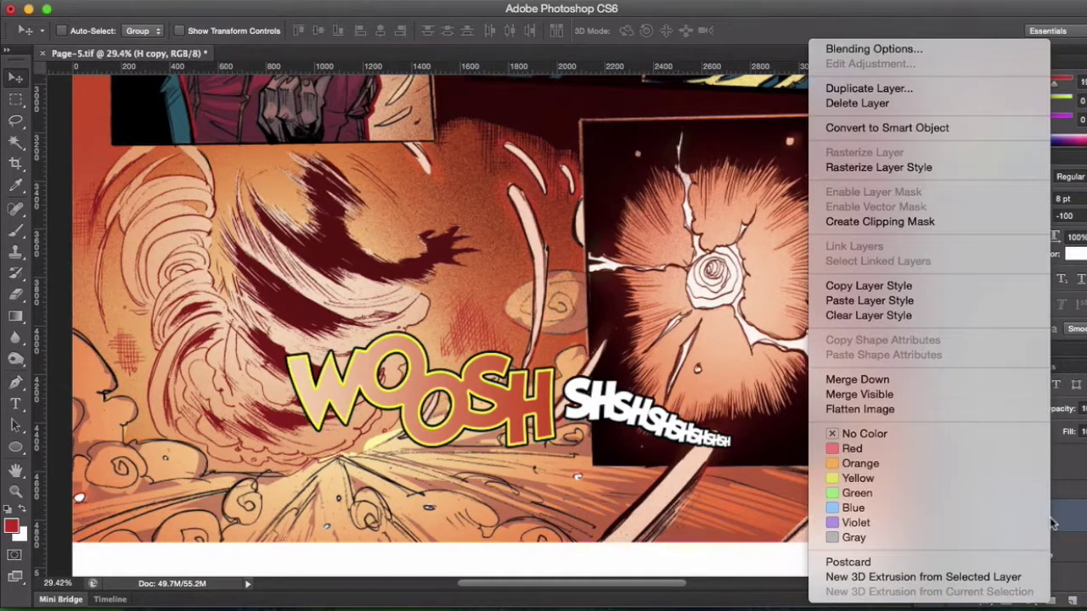
left_click(953, 286)
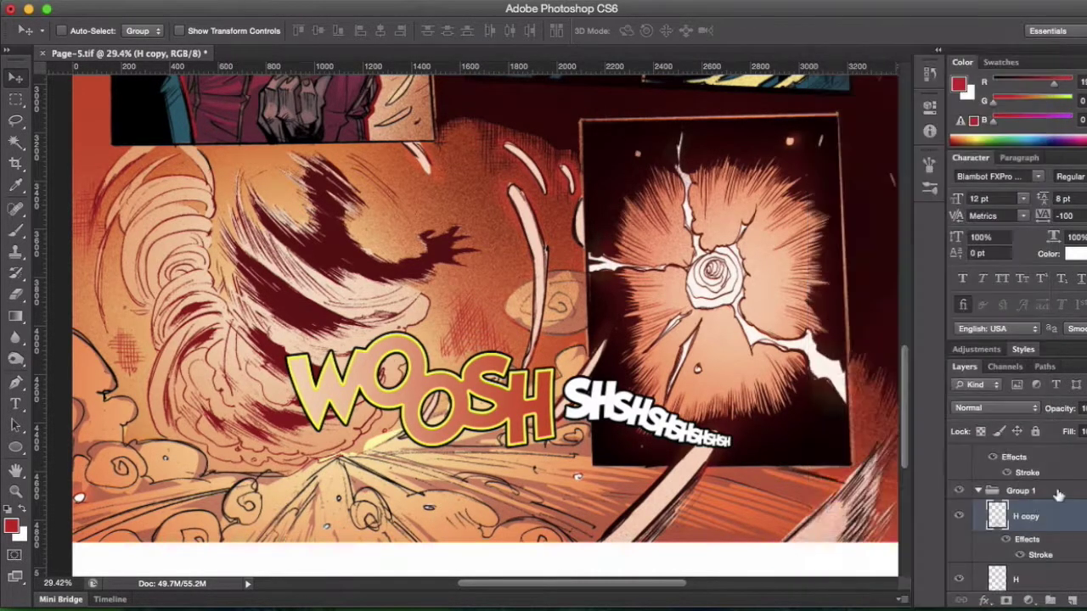
scroll(1040, 493, "up", 2)
left_click(1040, 465)
right_click(1040, 466)
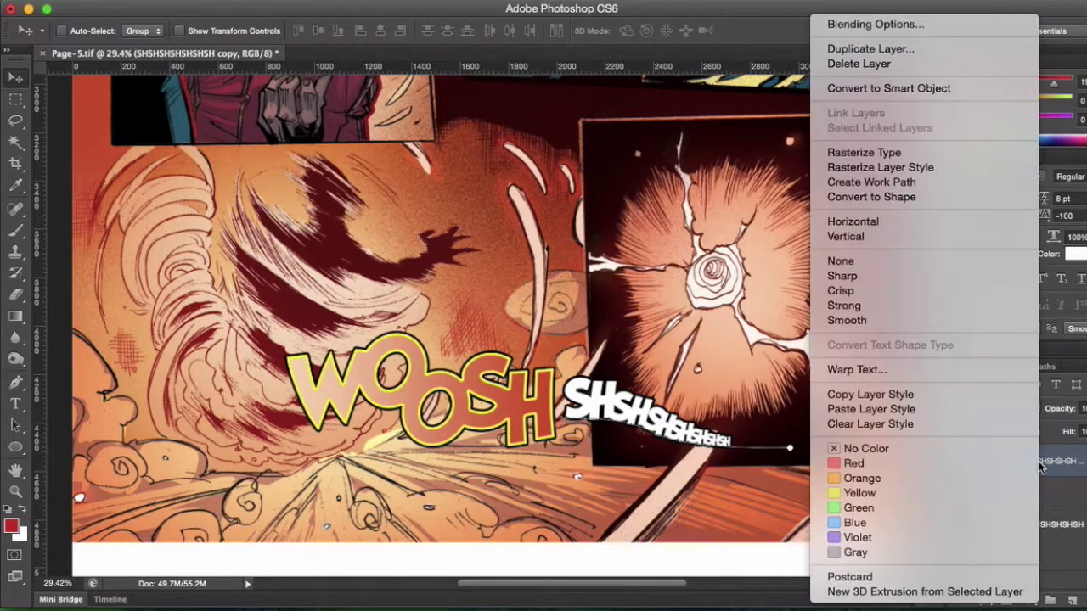
left_click(895, 410)
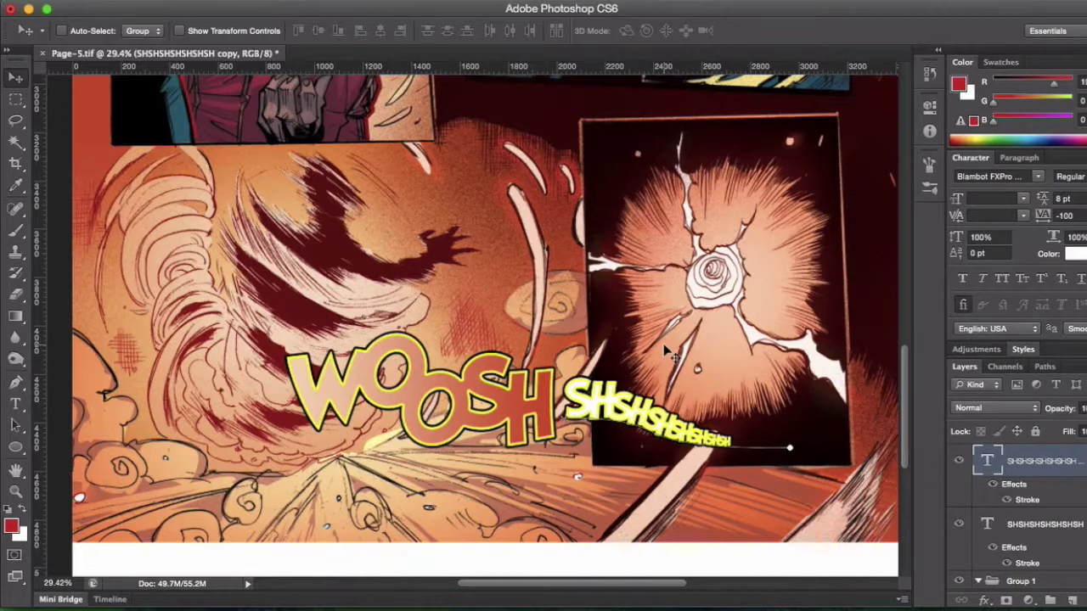
double_click(1024, 500)
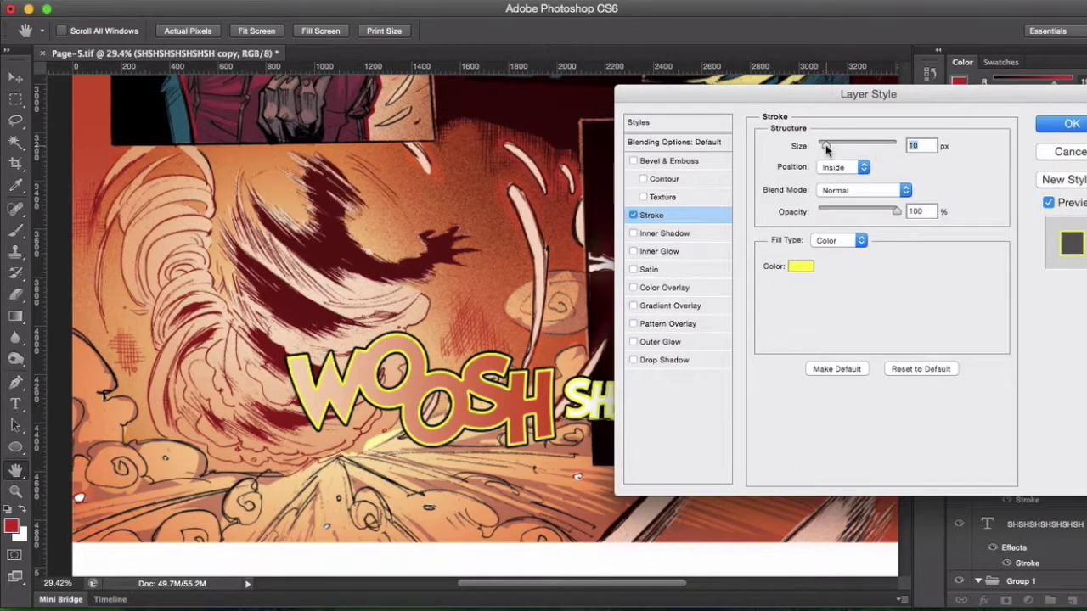
Step: Reduce the SHSH copy's yellow inside stroke to 6 px
left_click_drag(825, 146, 821, 146)
key("Return")
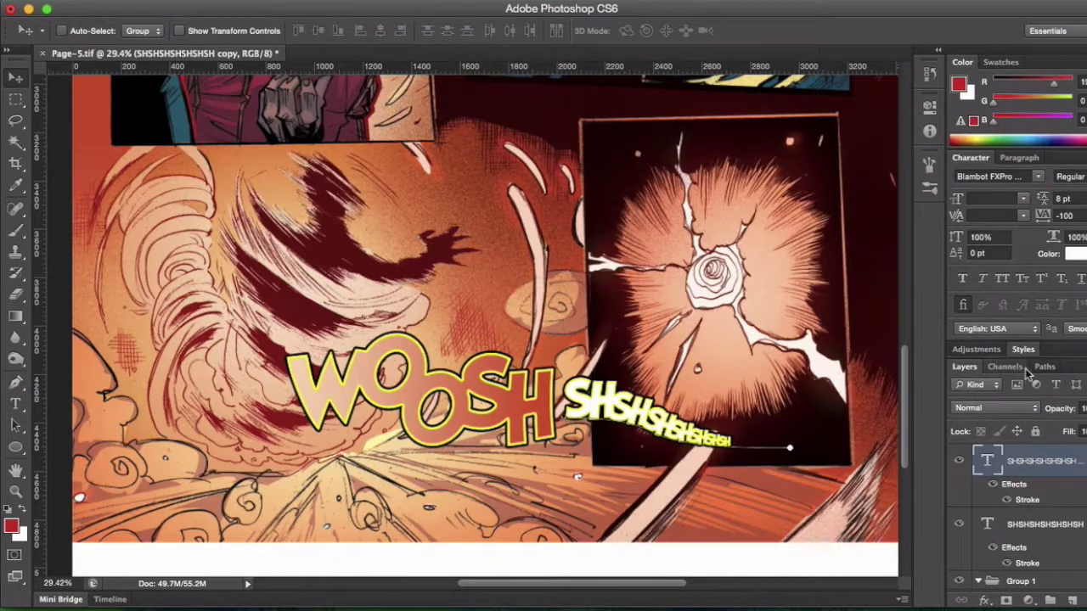
left_click(1010, 525)
Step: Rasterize the SHSH copy layer and fill its letters with the peach-to-red gradient
right_click(1065, 462)
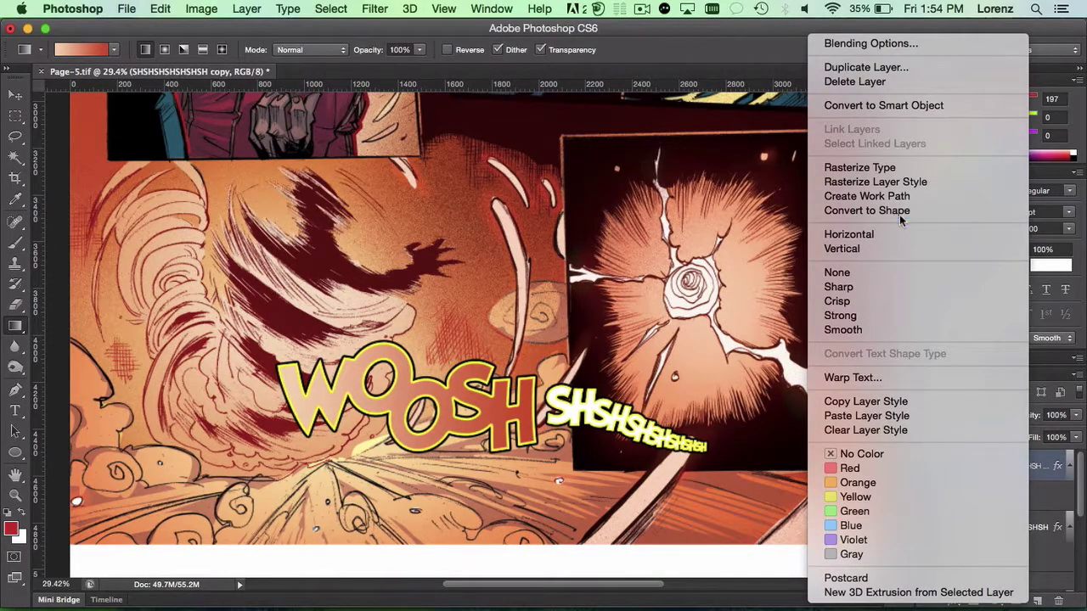
left_click(891, 168)
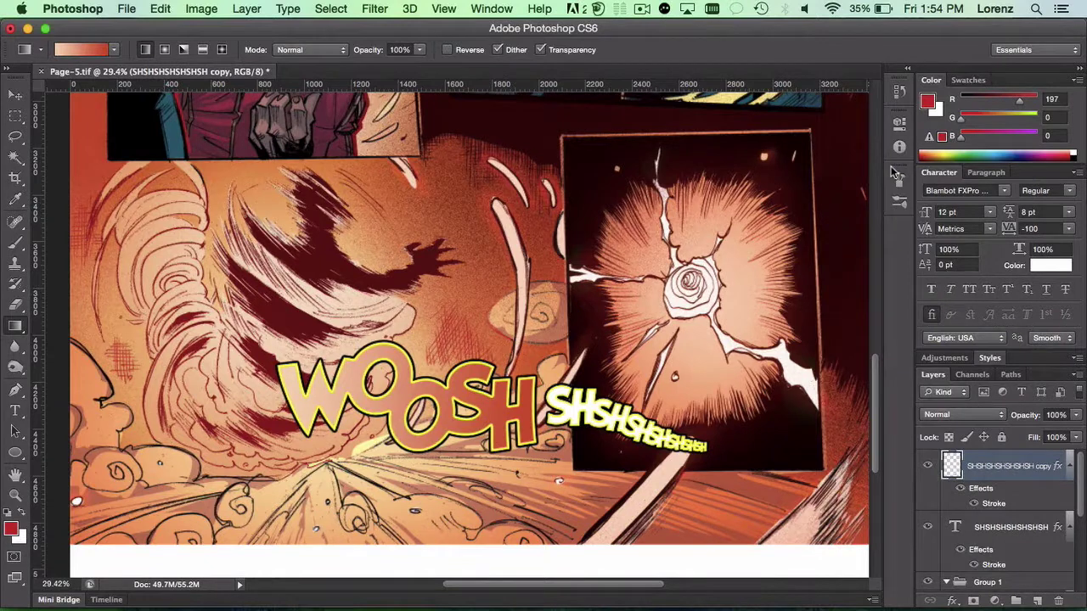
left_click(952, 465, "super")
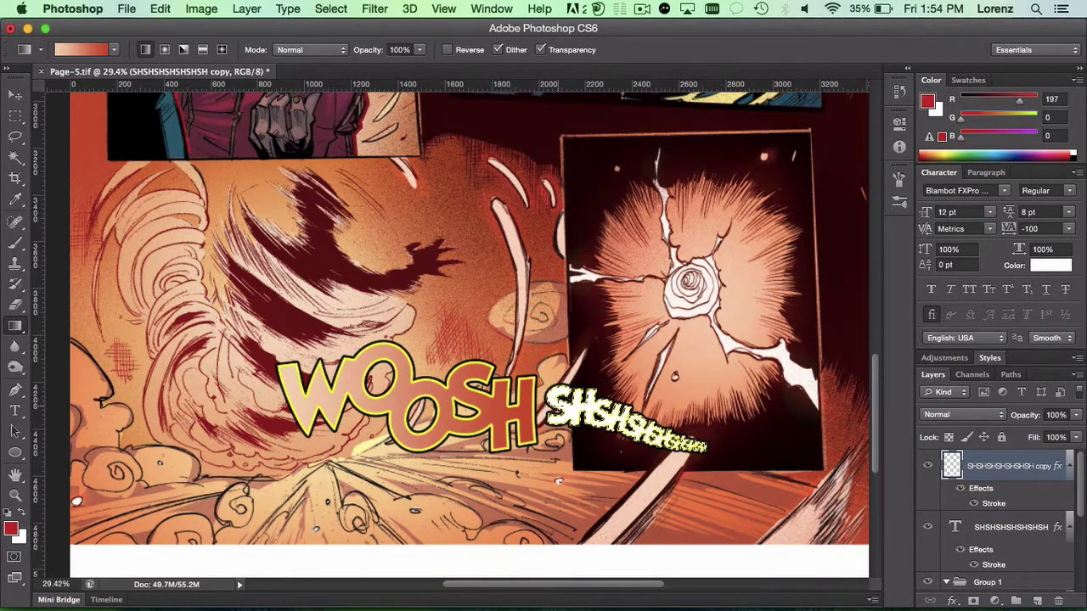
key("Delete")
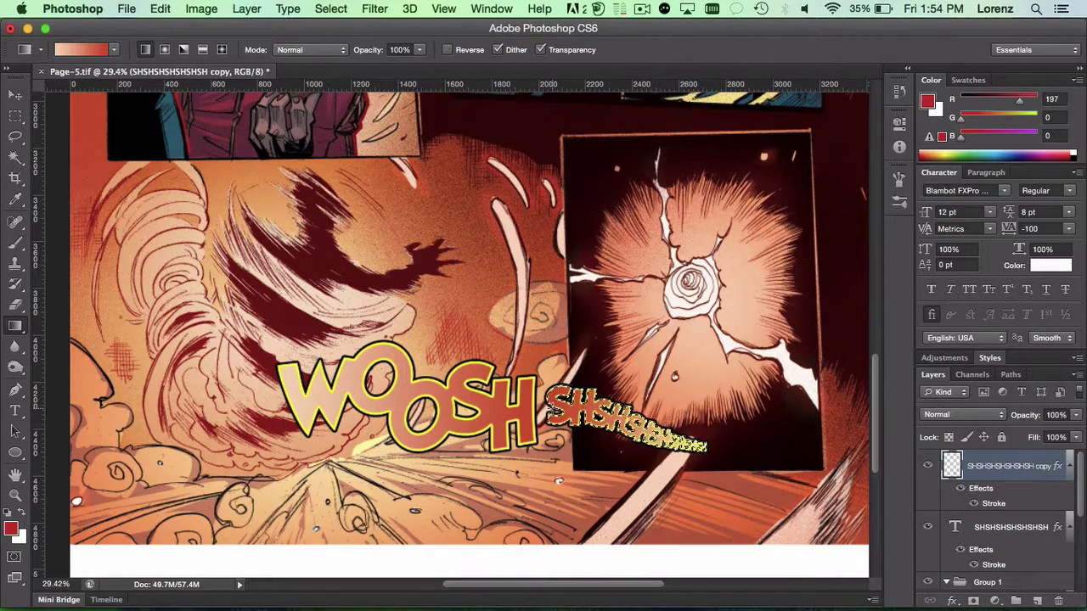
Step: Deselect and merge the original and copy SHSH layers into a single layer
left_click(14, 96)
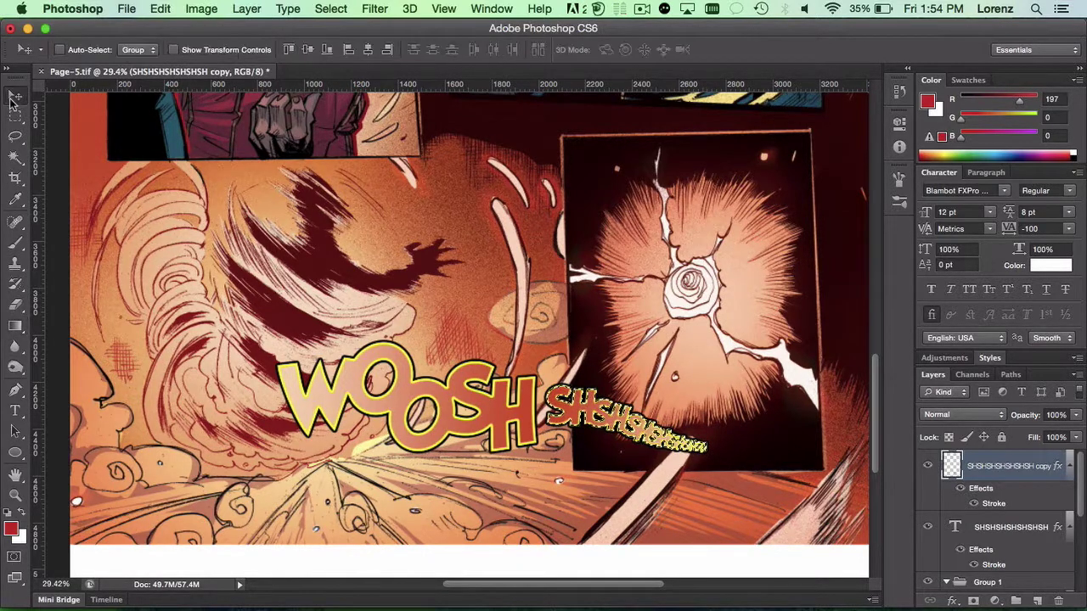
left_click(15, 115)
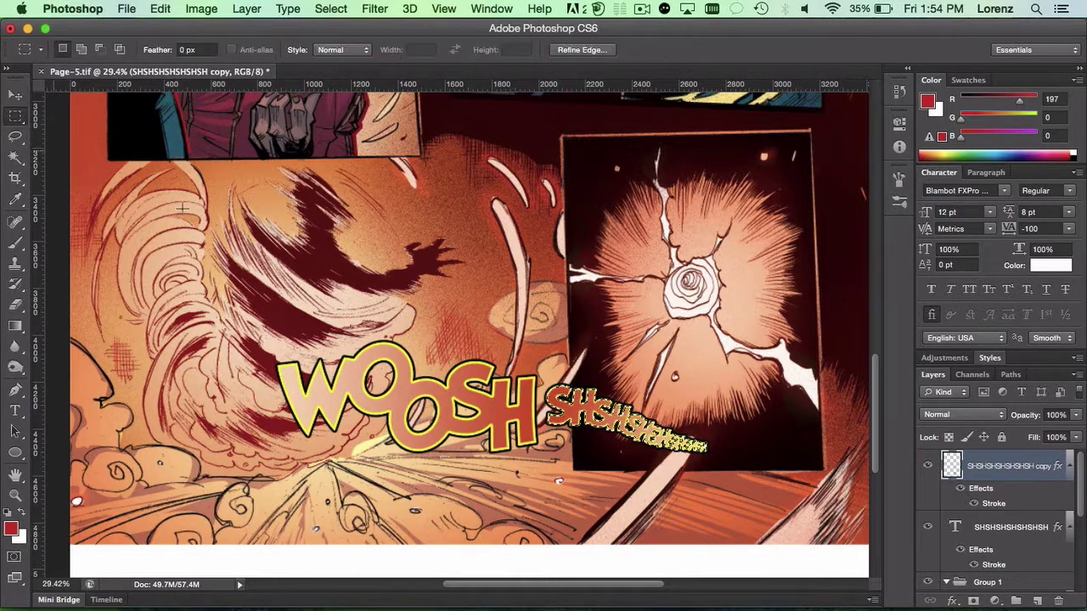
left_click(186, 213)
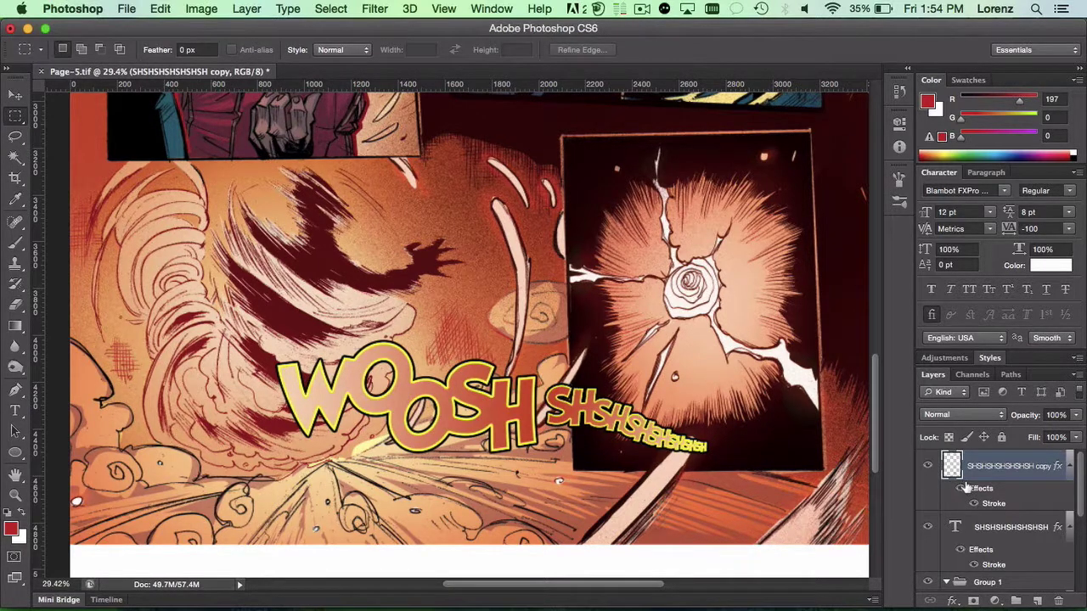
left_click(976, 527, "shift")
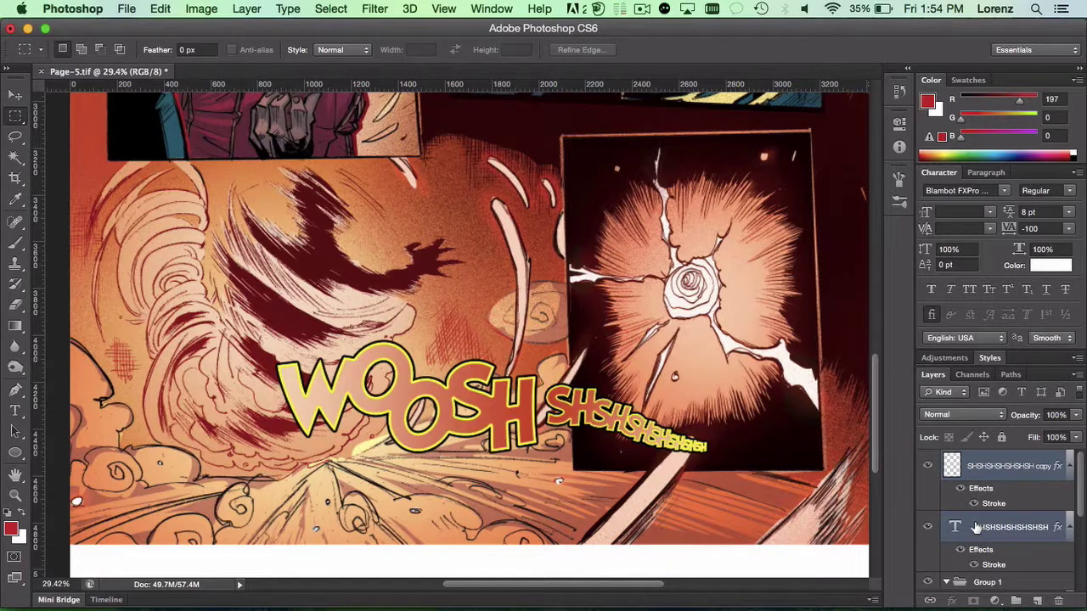
key("super+e")
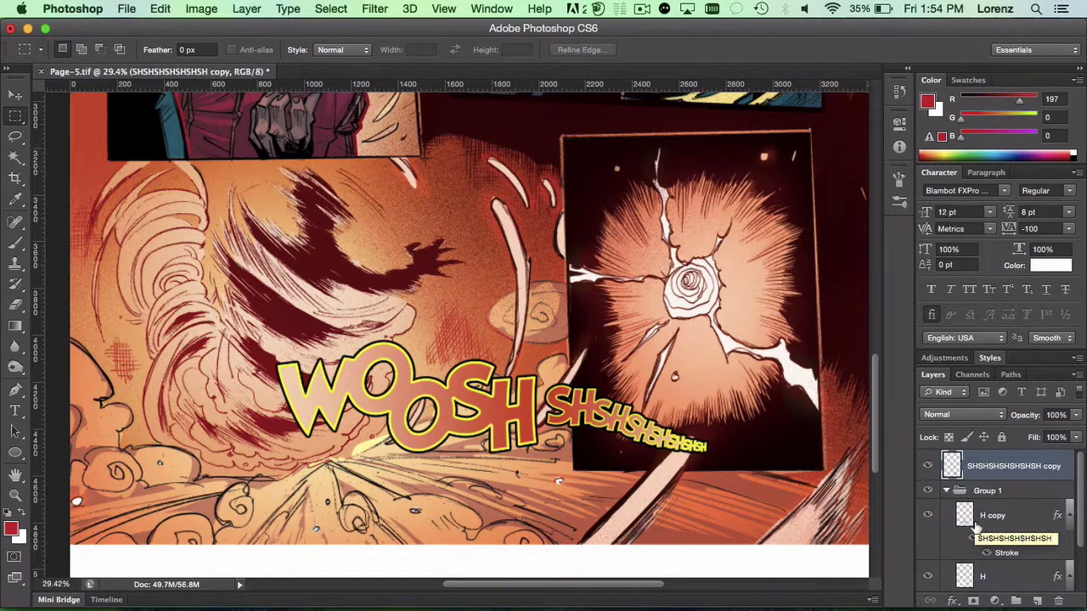
Step: Shift the merged SHSH trail left and down toward WOOSH, then select it together with the WOOSH group
left_click(16, 95)
left_click_drag(595, 401, 578, 419)
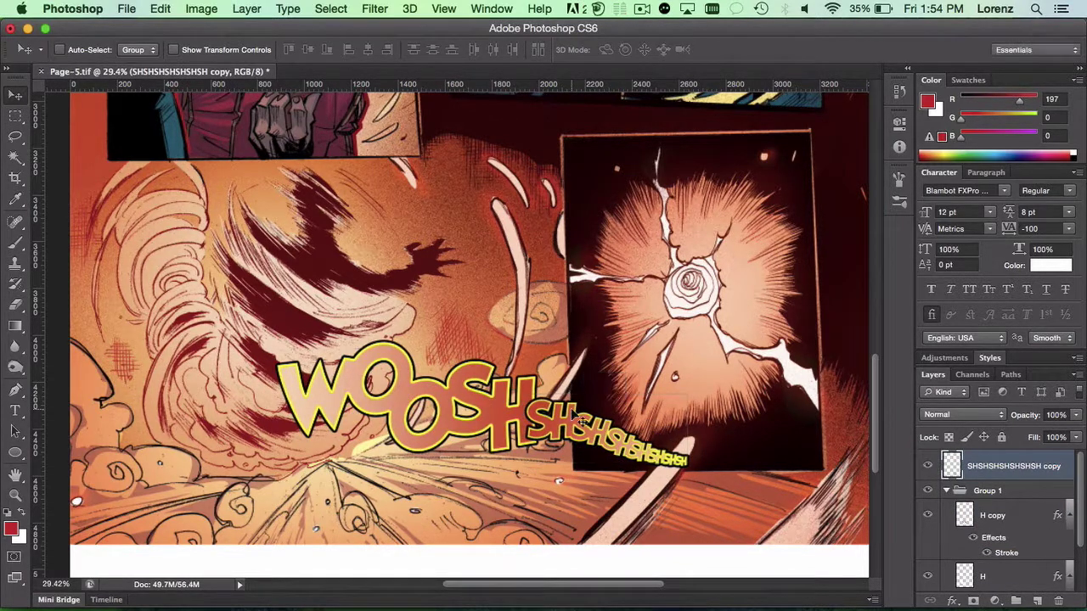
left_click(948, 494)
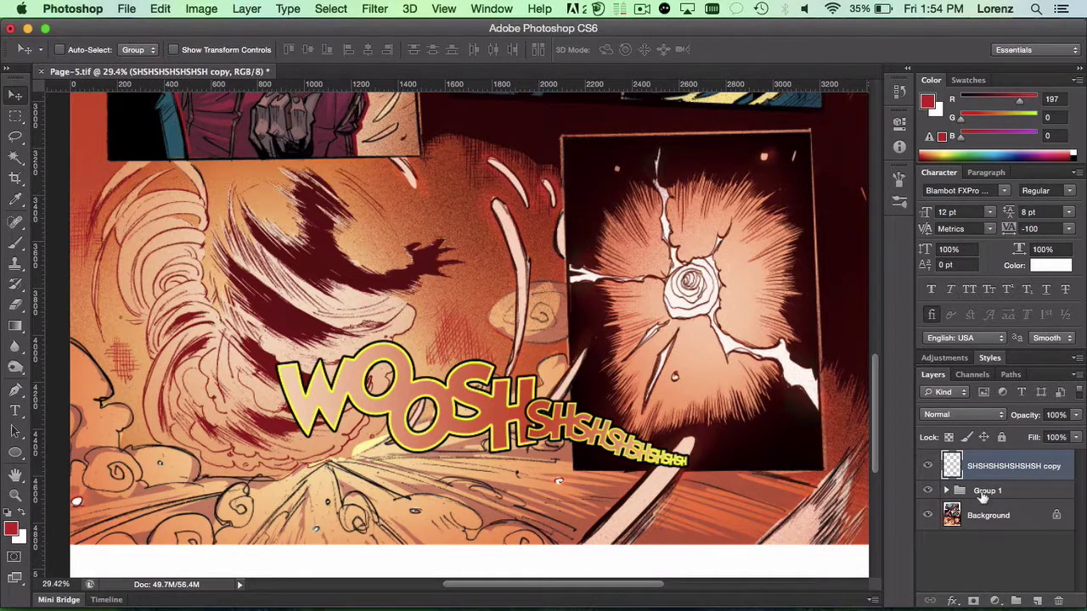
left_click(990, 492, "shift")
Step: Move WOOSH and SHSH together up and right, then nudge SHSH about 10 px right, 1 px down
left_click_drag(500, 421, 538, 417)
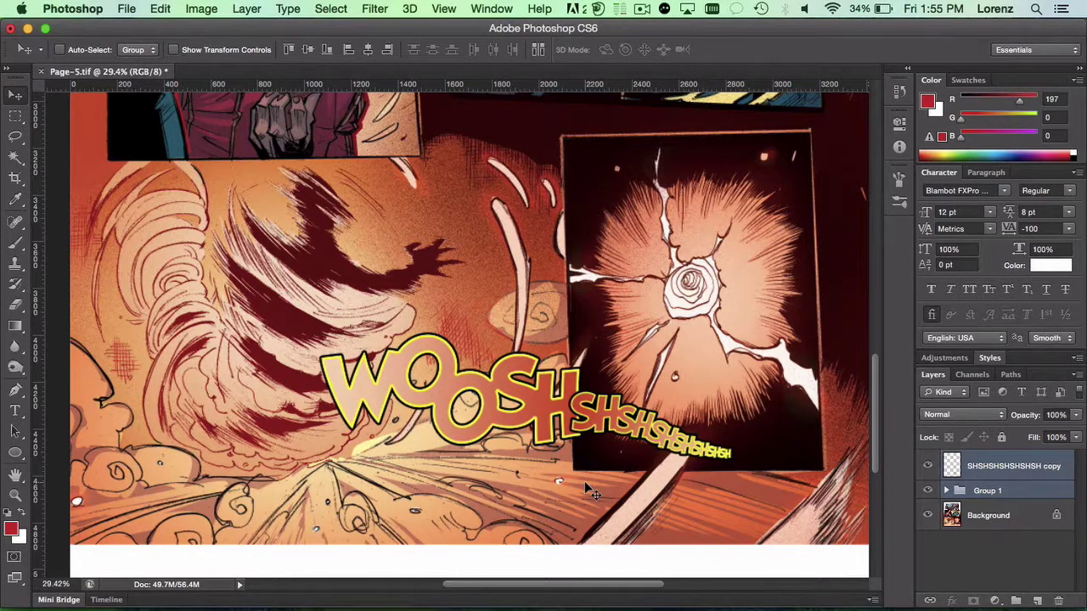
left_click(978, 469)
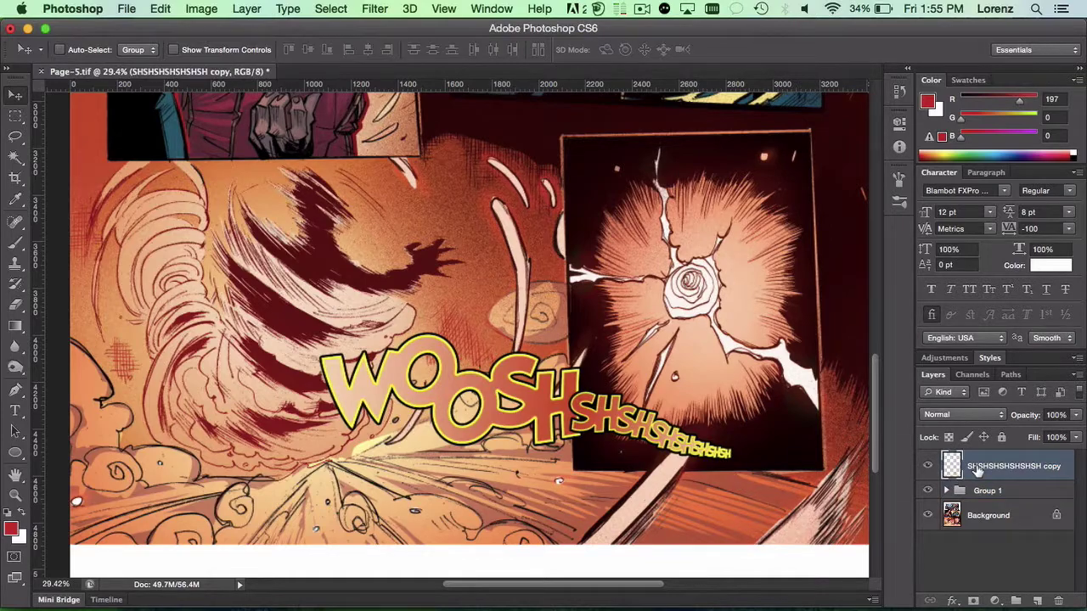
left_click_drag(654, 431, 663, 444)
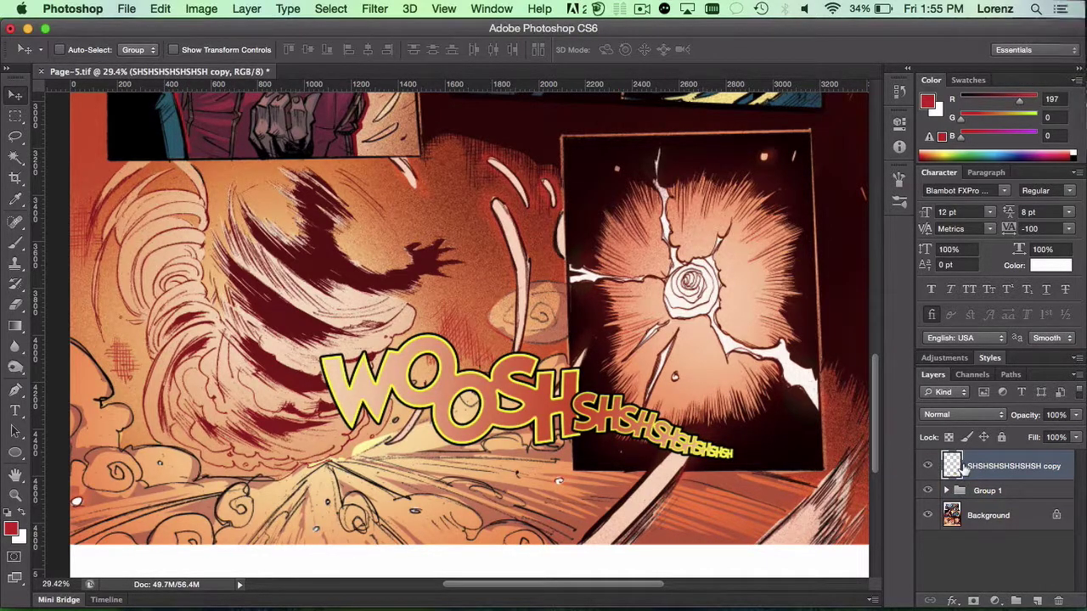